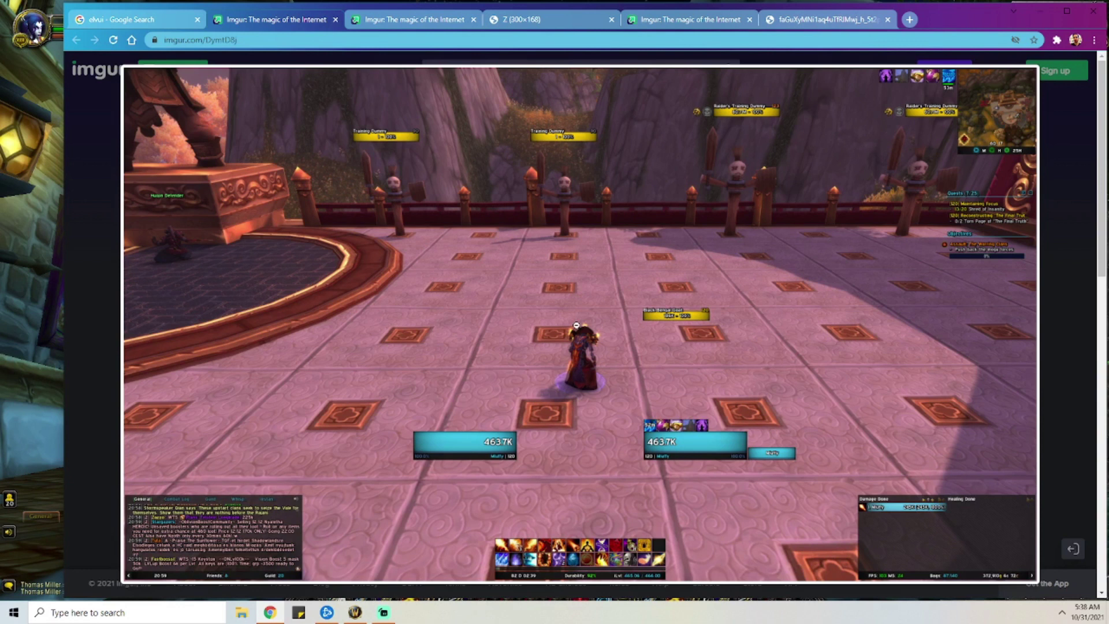
# Step: Close the Imgur screenshot tabs, quit World of Warcraft and close the Battle.net launcher
pyautogui.click(335, 20)
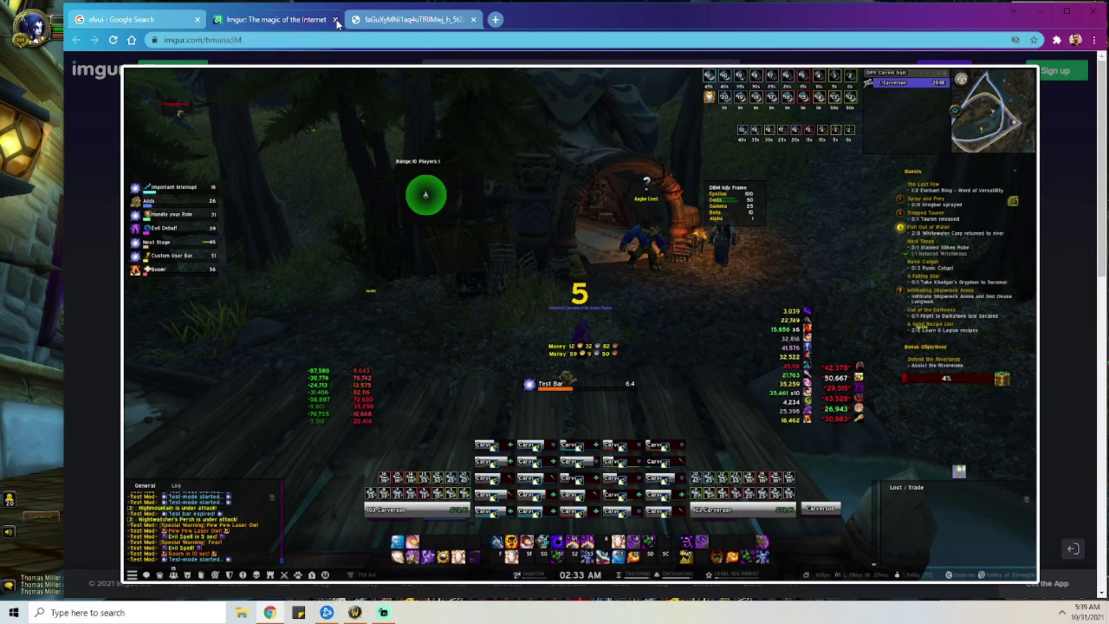
pyautogui.click(335, 20)
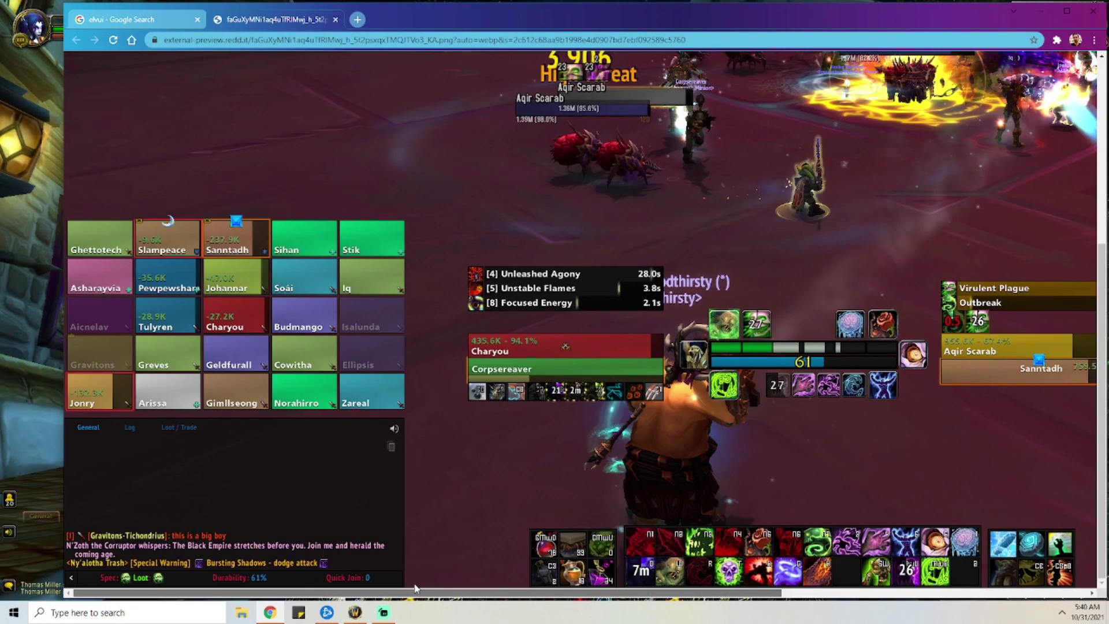
pyautogui.moveTo(415, 588); pyautogui.dragTo(709, 590)
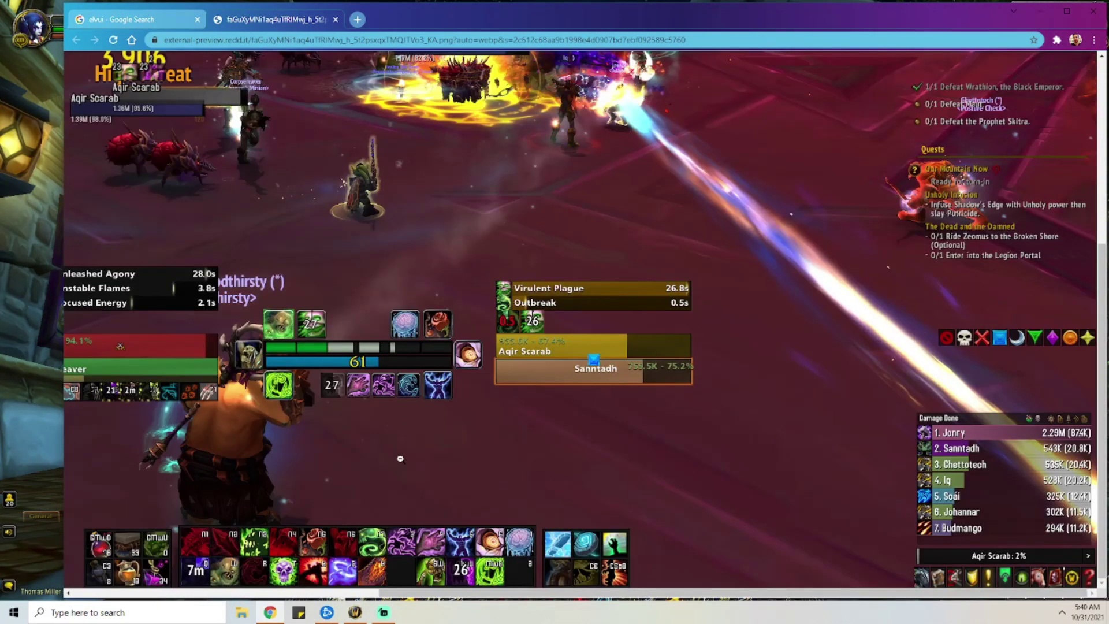
pyautogui.scroll(5, 400, 458)
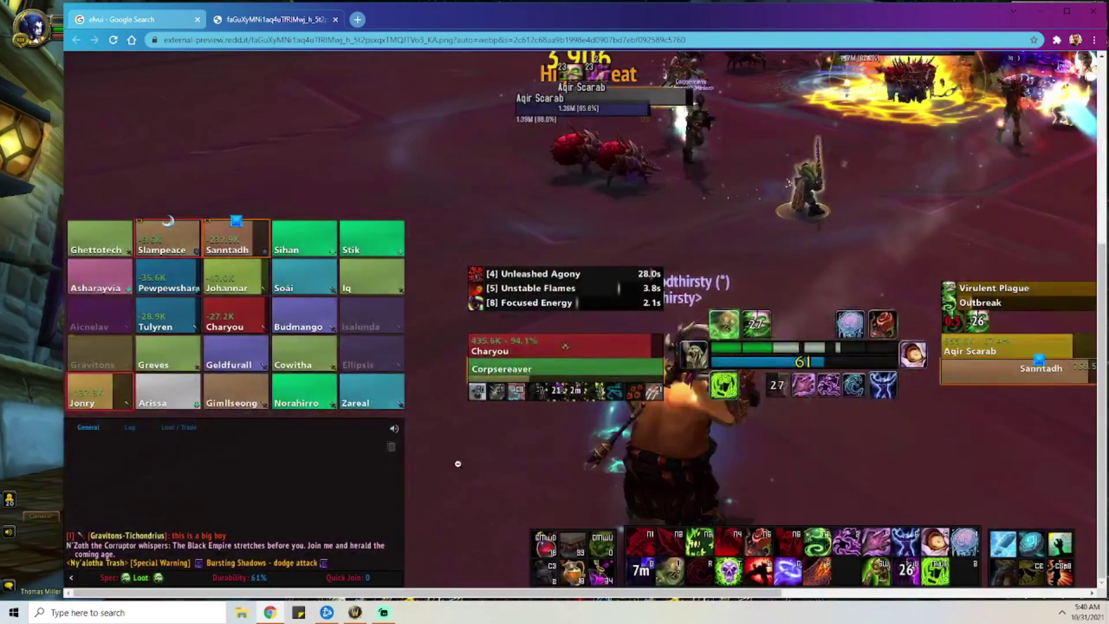
pyautogui.scroll(5, 463, 455)
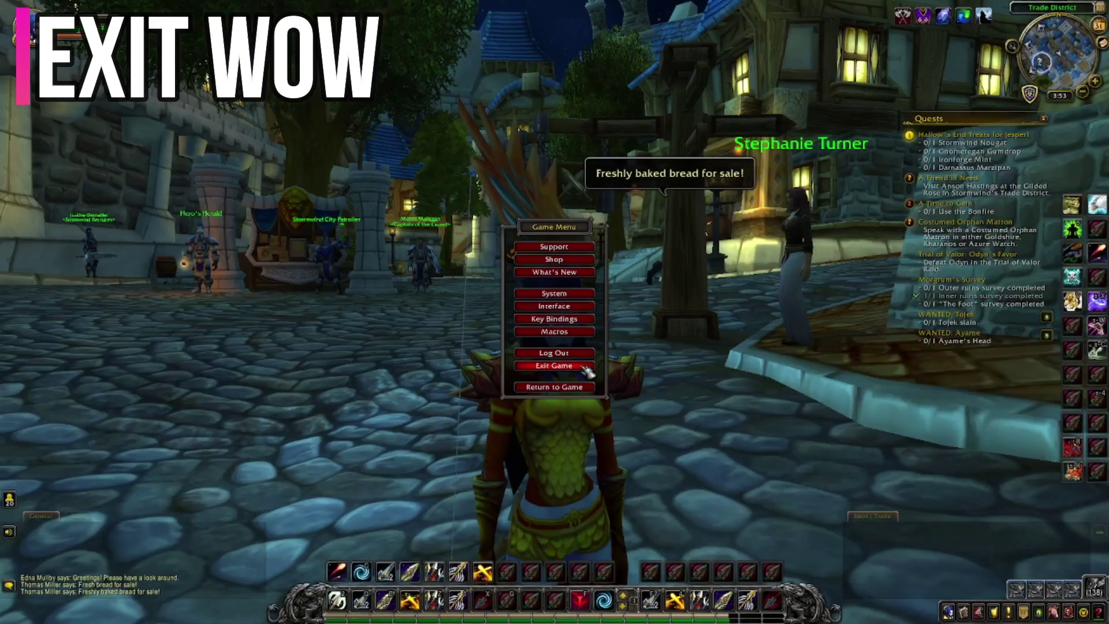
pyautogui.click(552, 366)
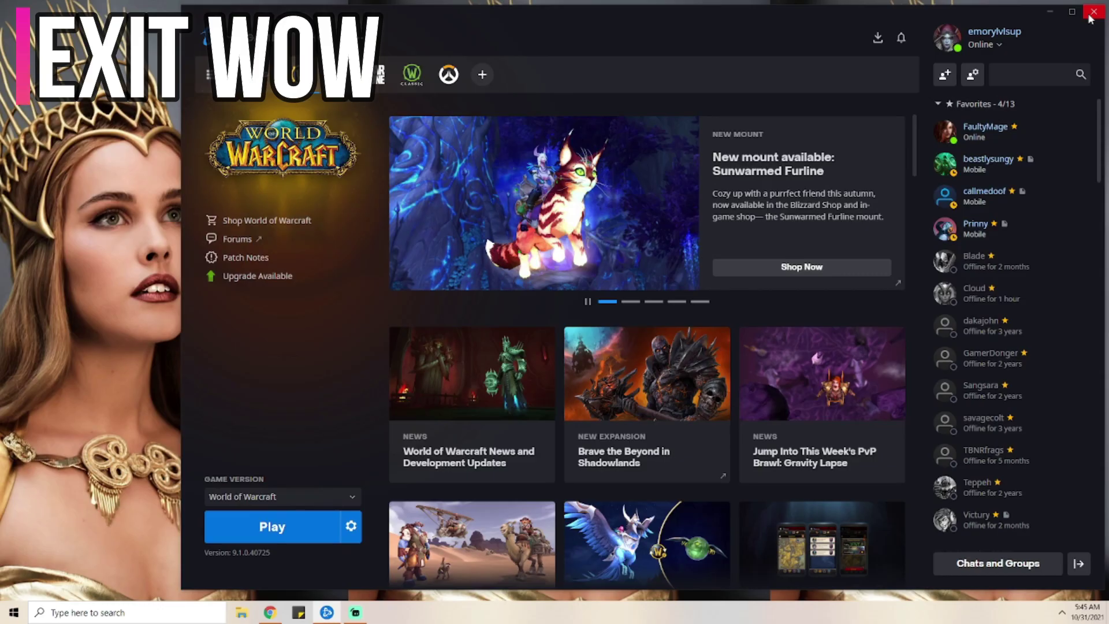
pyautogui.click(1090, 17)
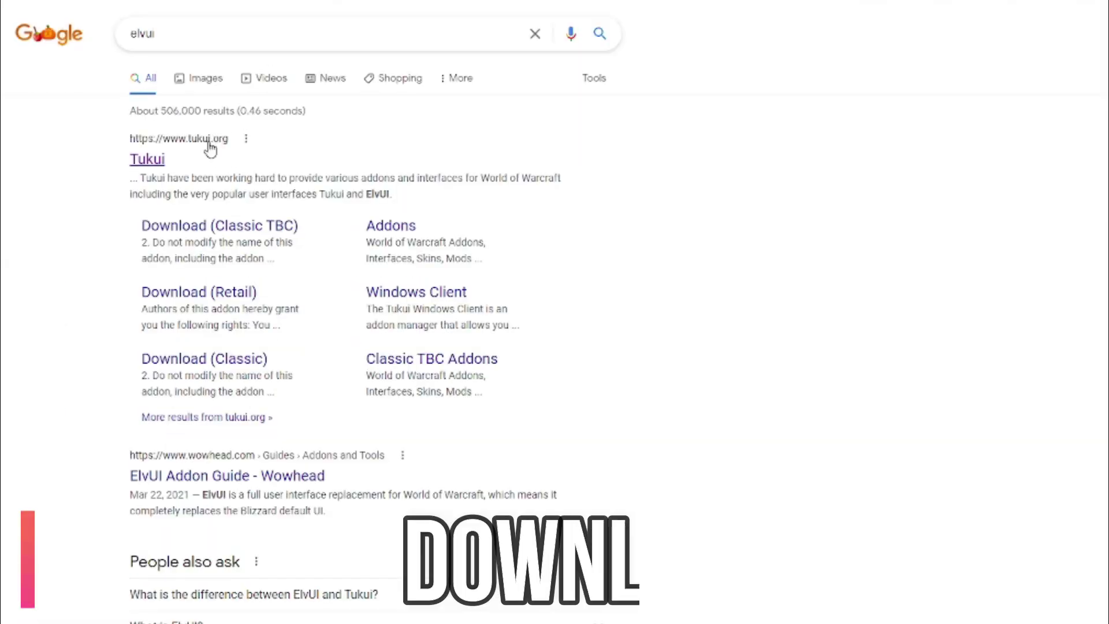
# Step: Download ElvUI 12.44 from the Tukui site and open the downloaded zip
pyautogui.click(181, 179)
pyautogui.click(724, 265)
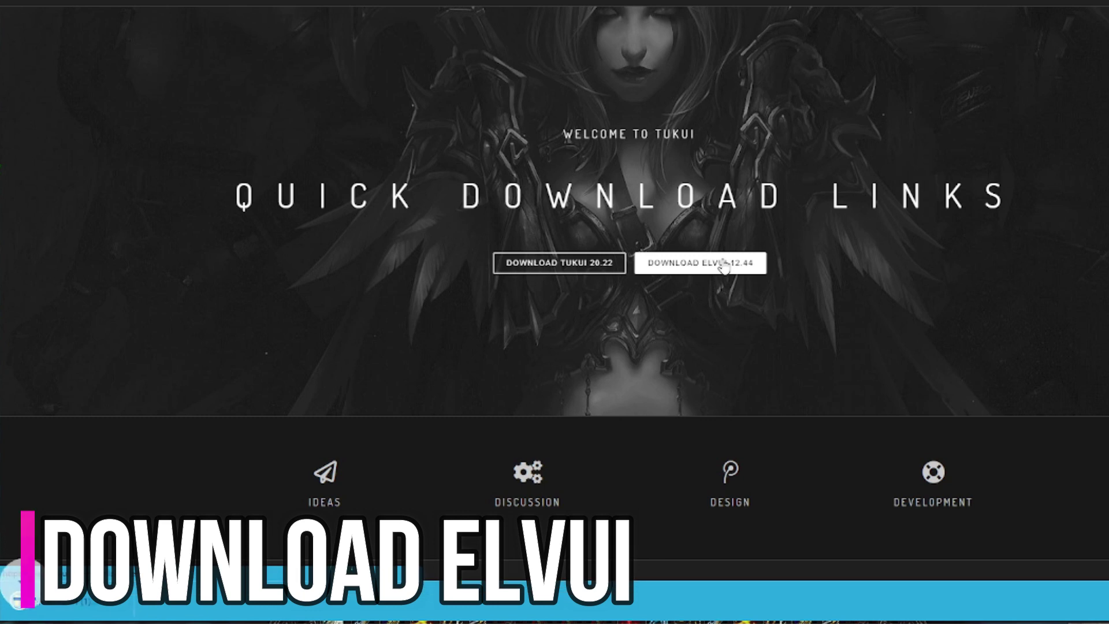
pyautogui.click(144, 575)
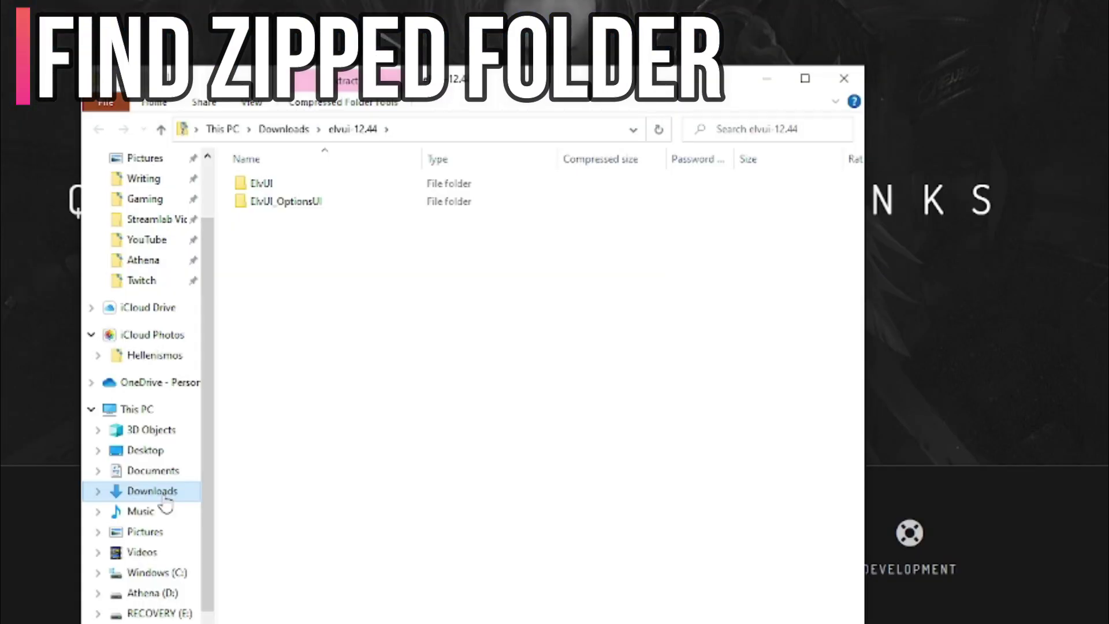
# Step: Choose Extract All on the elvui-12.44 zip in Downloads
pyautogui.click(164, 497)
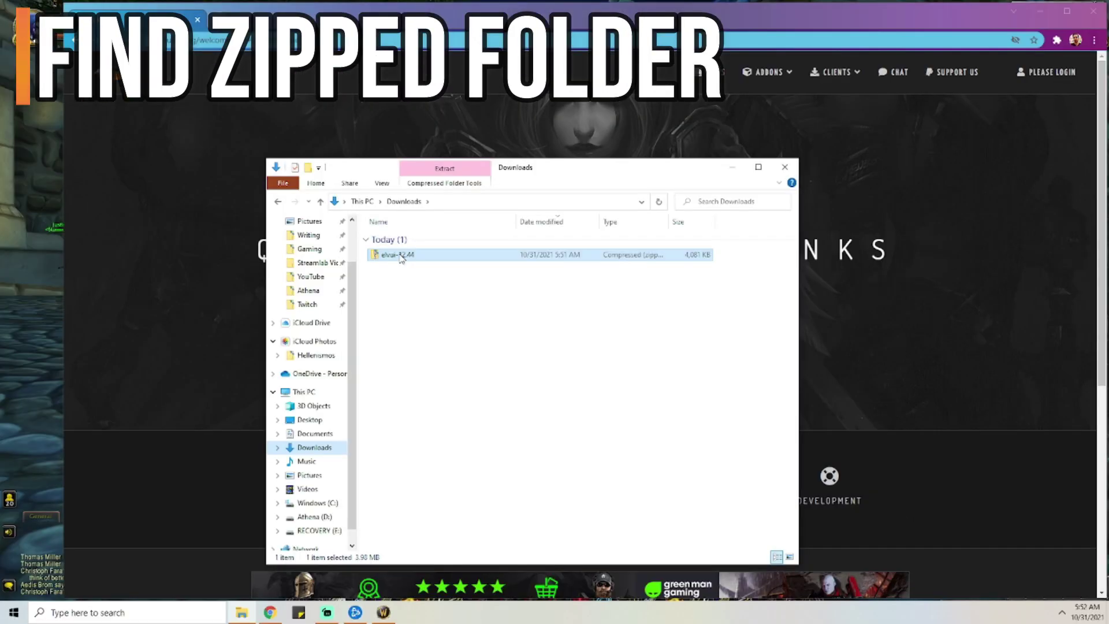
pyautogui.rightClick(281, 207)
pyautogui.click(348, 260)
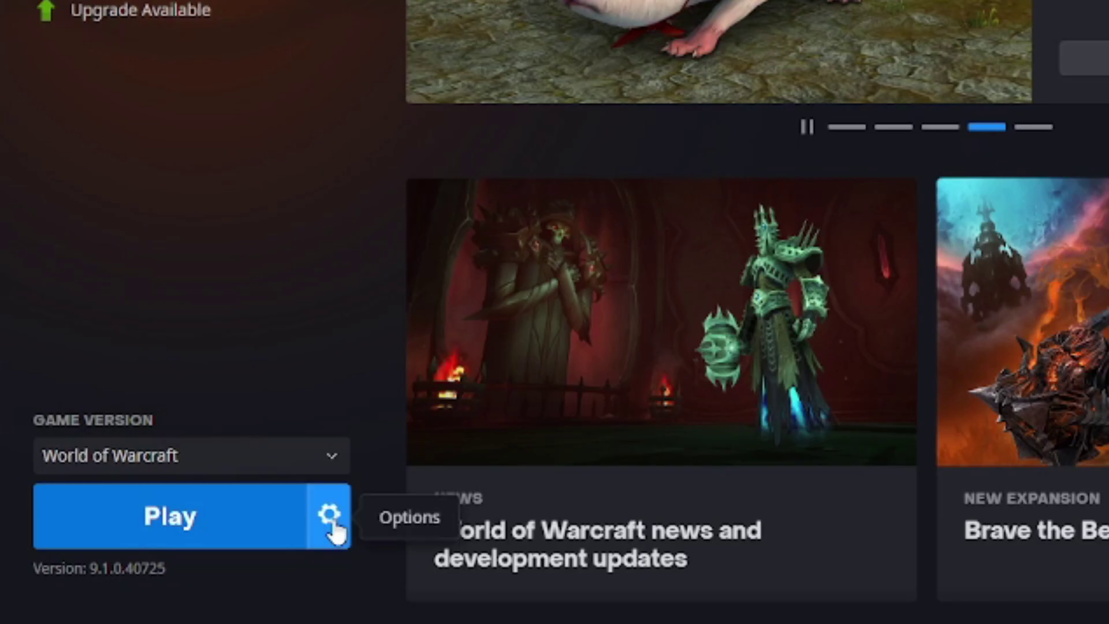
# Step: Use Show in Explorer from World of Warcraft's gear menu in Battle.net to reveal its install folder
pyautogui.click(351, 526)
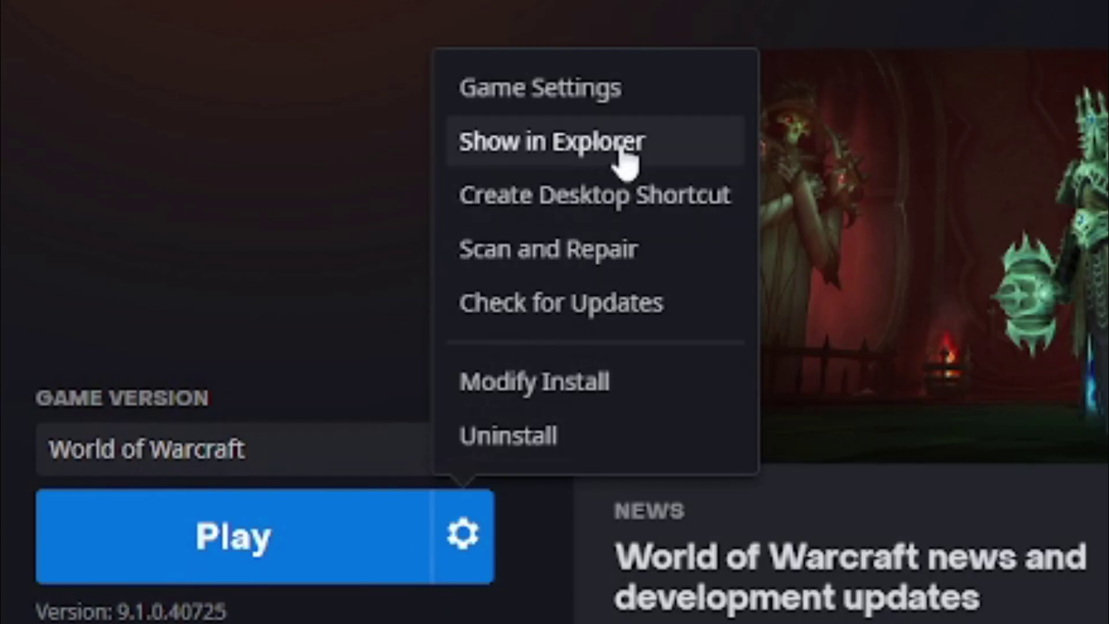
pyautogui.click(623, 152)
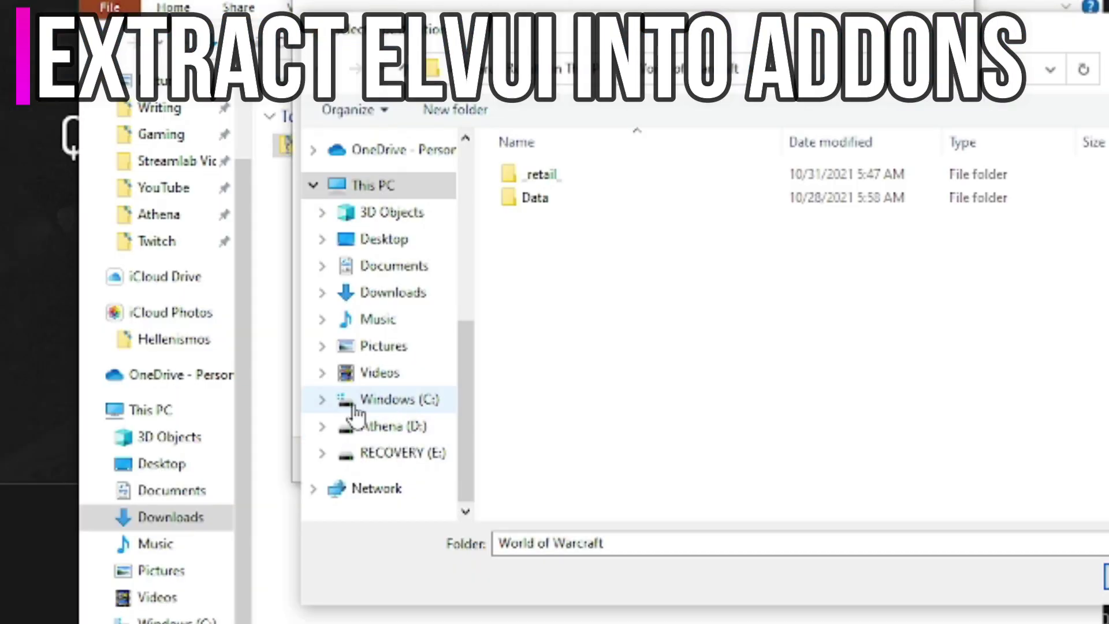
# Step: Extract ElvUI to D:\World of Warcraft\_retail_\Interface\AddOns
pyautogui.click(363, 427)
pyautogui.scroll(-7, 565, 436)
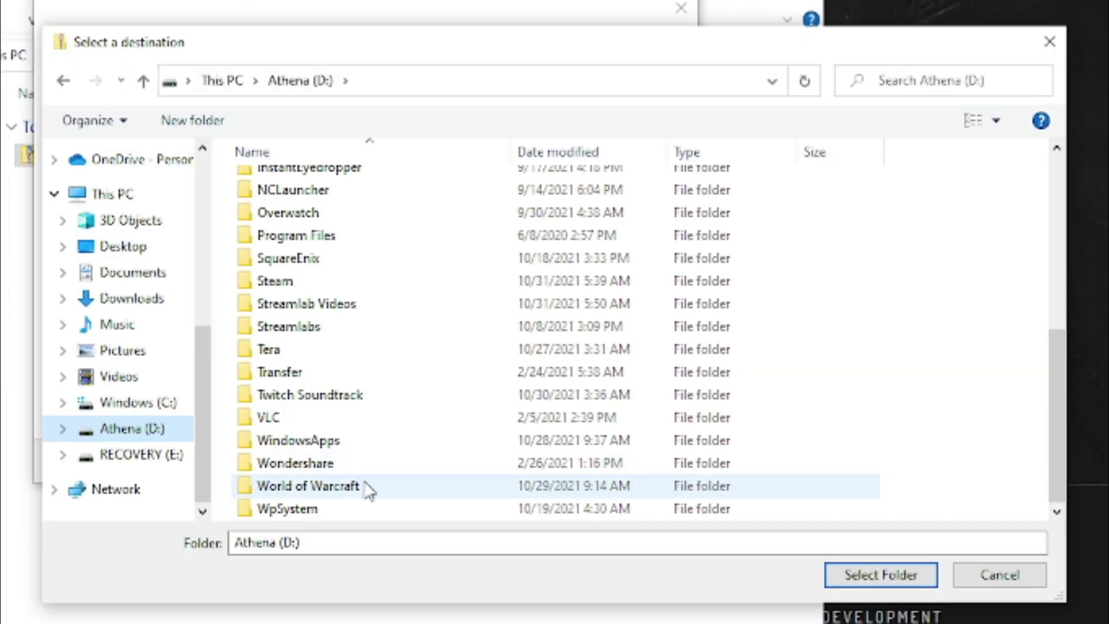
pyautogui.doubleClick(542, 524)
pyautogui.click(276, 184)
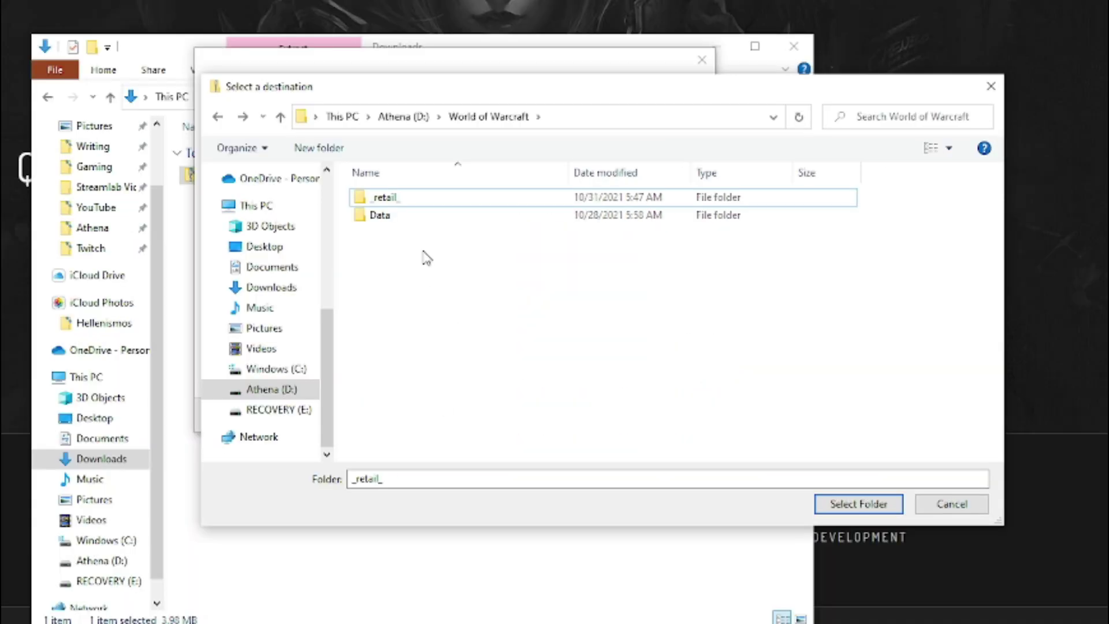
pyautogui.doubleClick(276, 183)
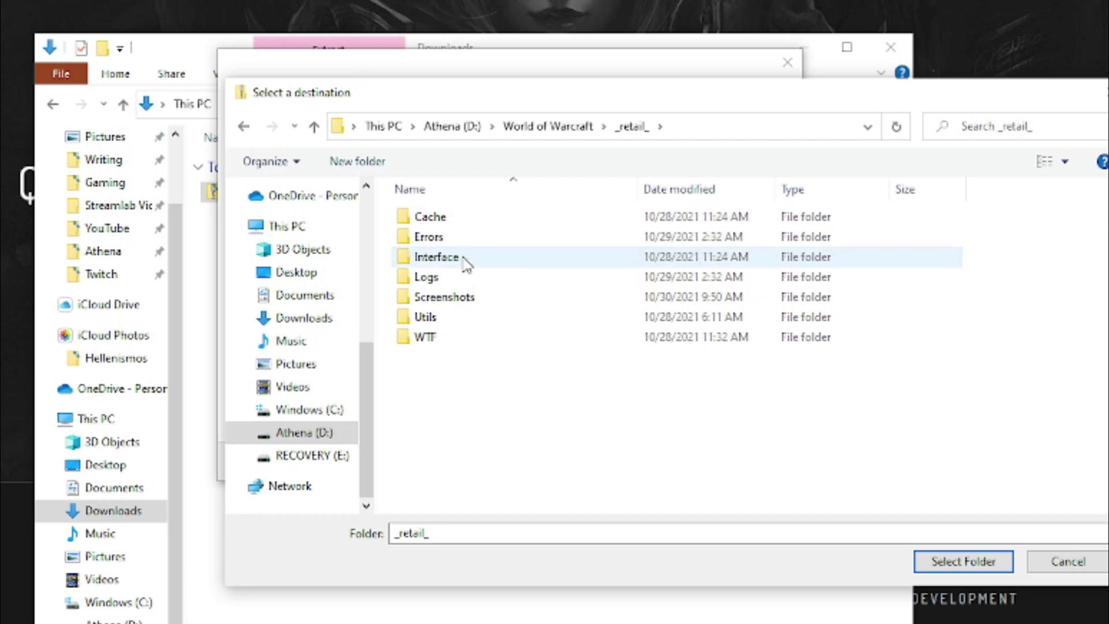
pyautogui.doubleClick(456, 256)
pyautogui.doubleClick(456, 222)
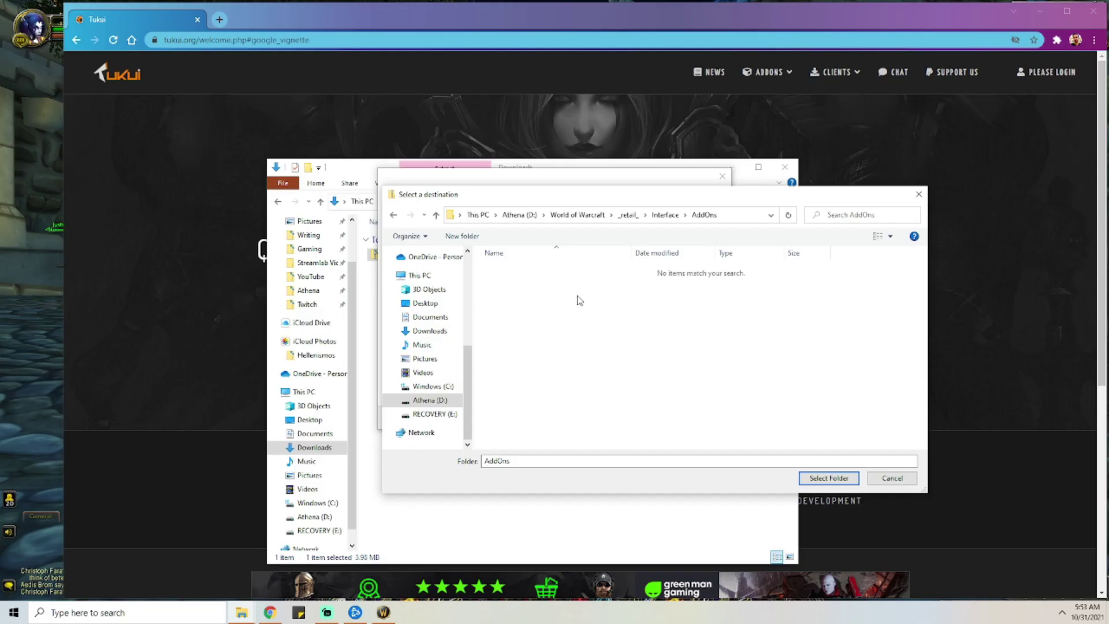
pyautogui.click(828, 479)
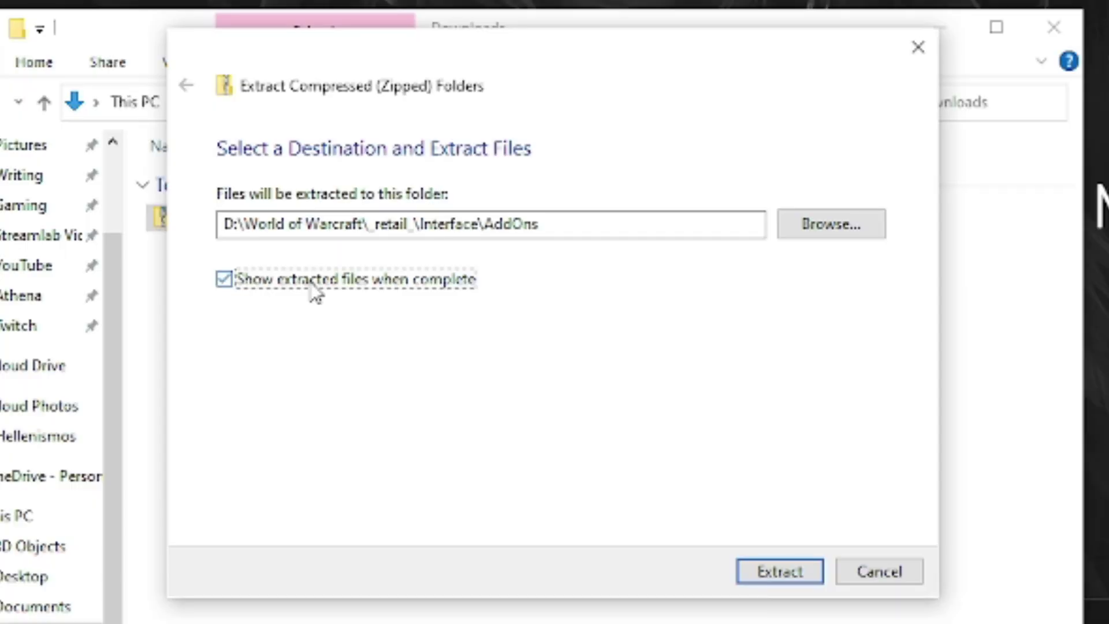
pyautogui.click(745, 572)
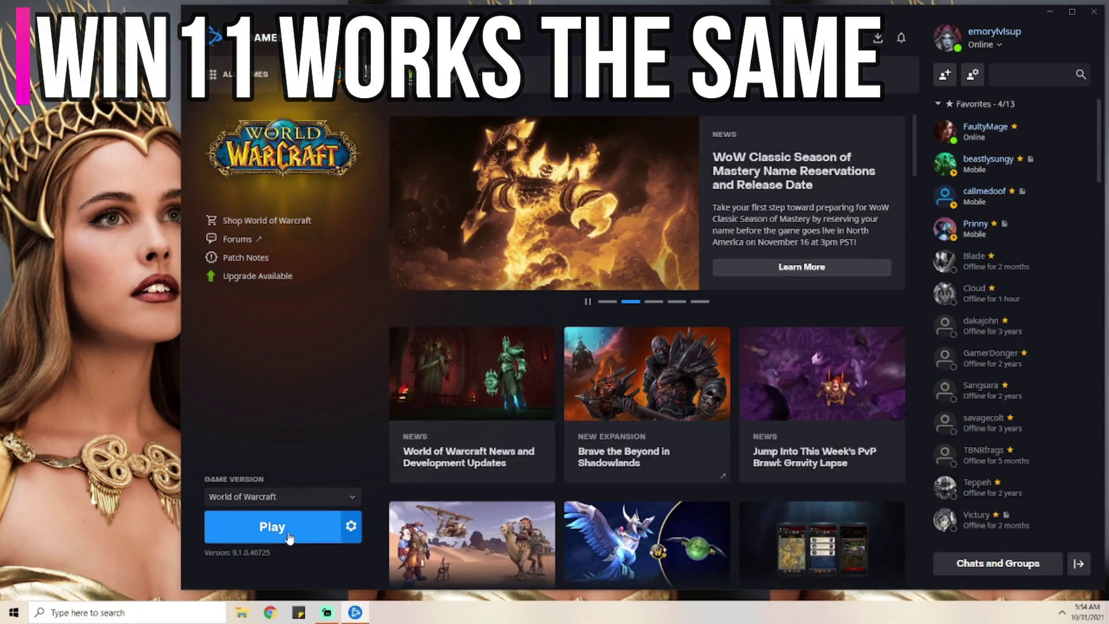
# Step: Launch WoW, confirm ElvUI and ElvUI OptionsUI are enabled, and enter with the level 50 hunter
pyautogui.click(282, 460)
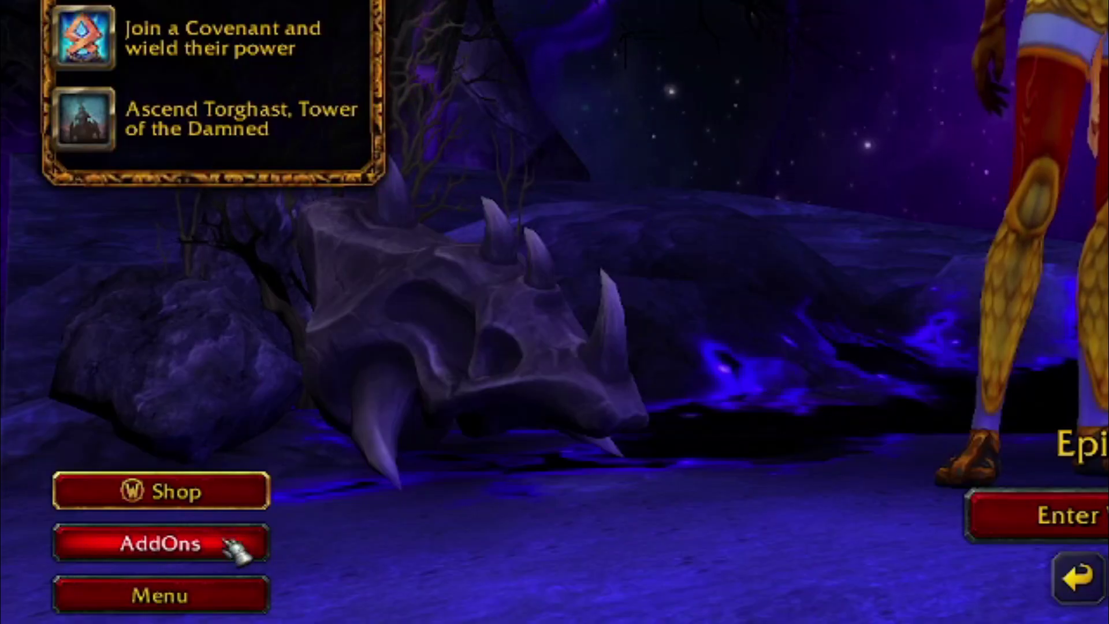
pyautogui.click(231, 545)
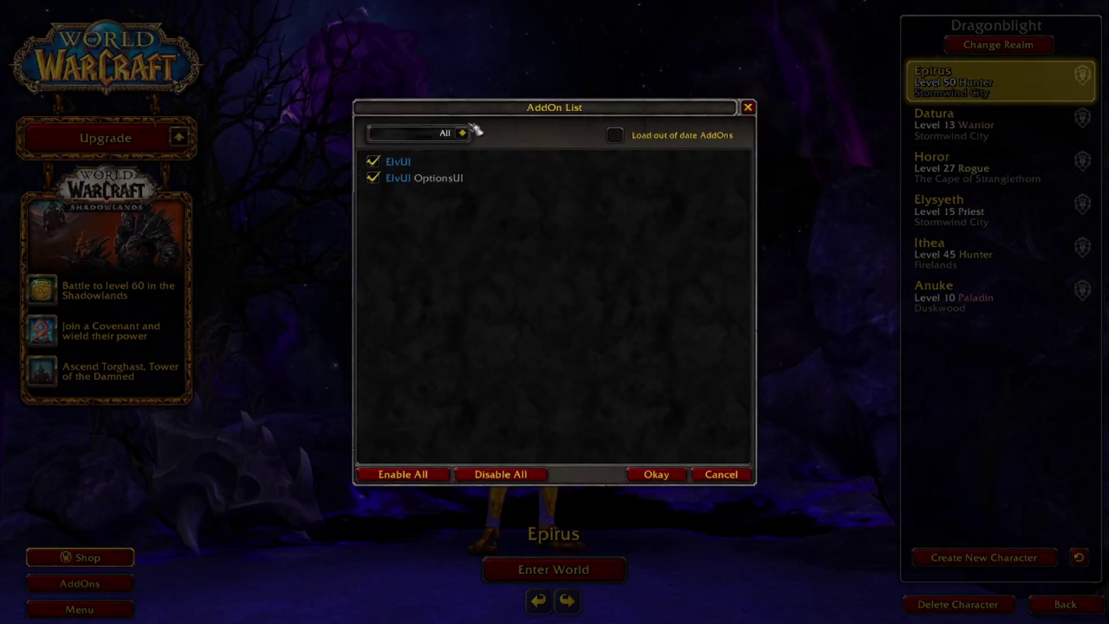
pyautogui.click(663, 475)
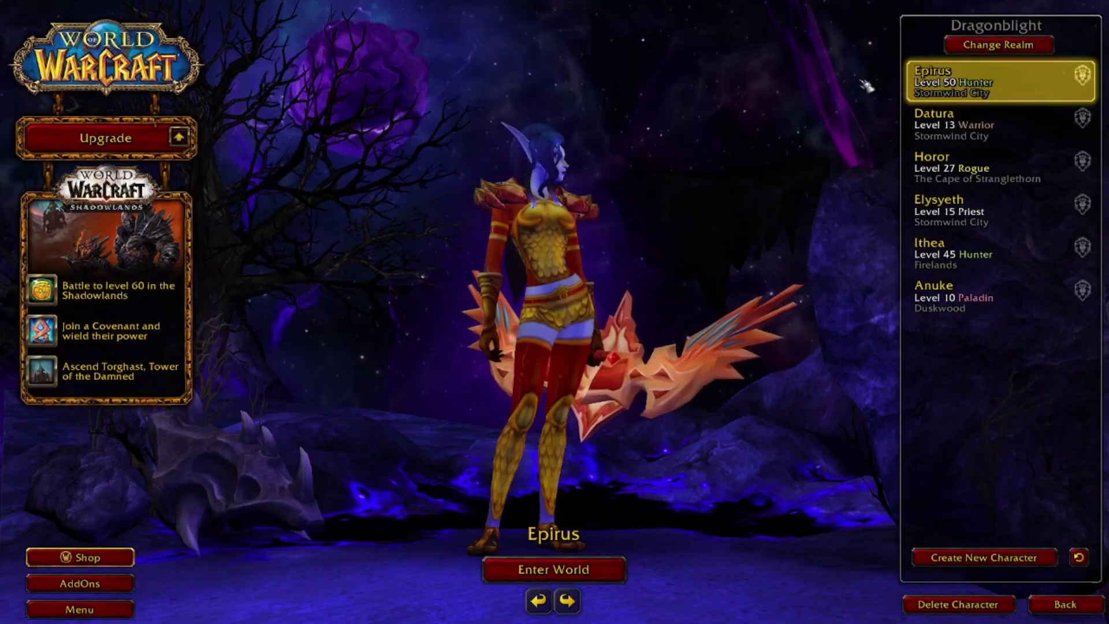
pyautogui.doubleClick(1006, 85)
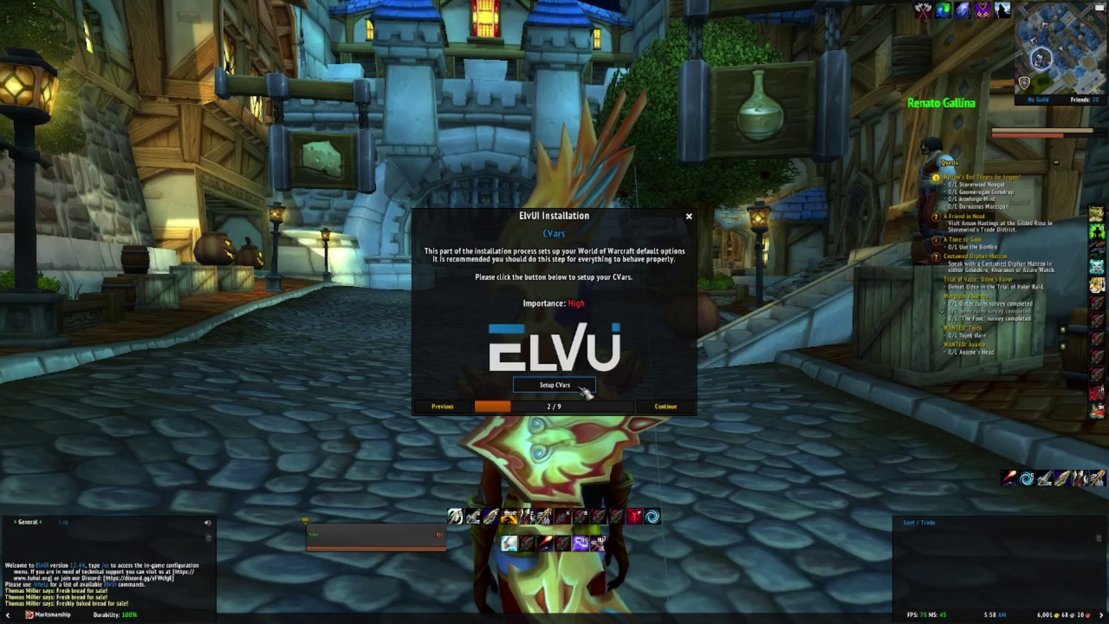
# Step: Apply ElvUI's recommended CVars and chat setup, create a new profile, and choose the Dark theme
pyautogui.click(664, 406)
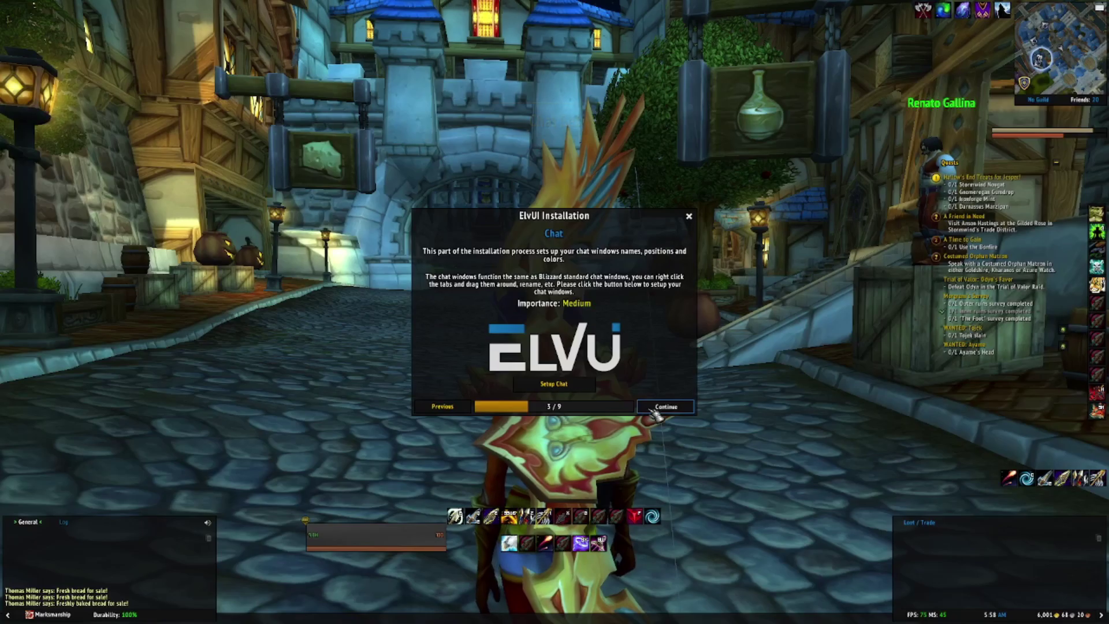
pyautogui.click(657, 412)
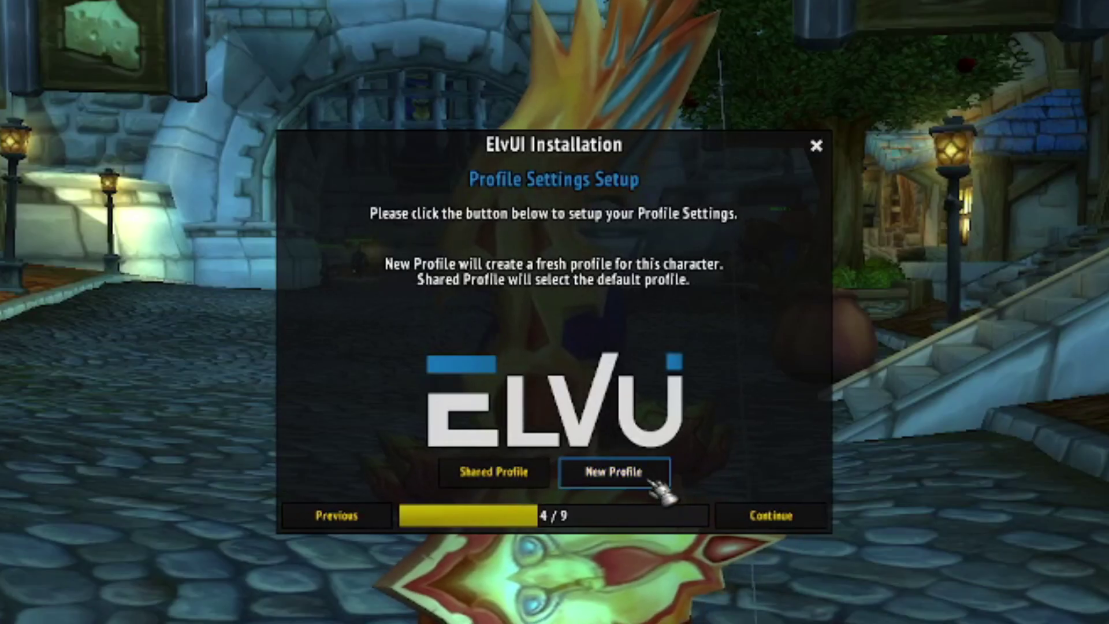
pyautogui.click(587, 384)
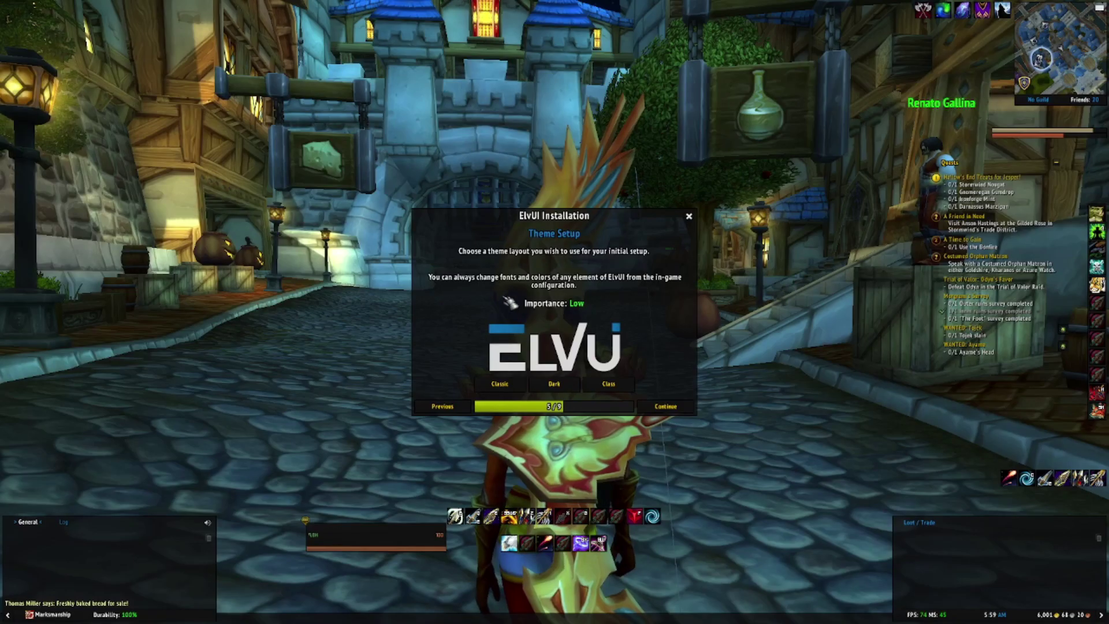
pyautogui.click(500, 384)
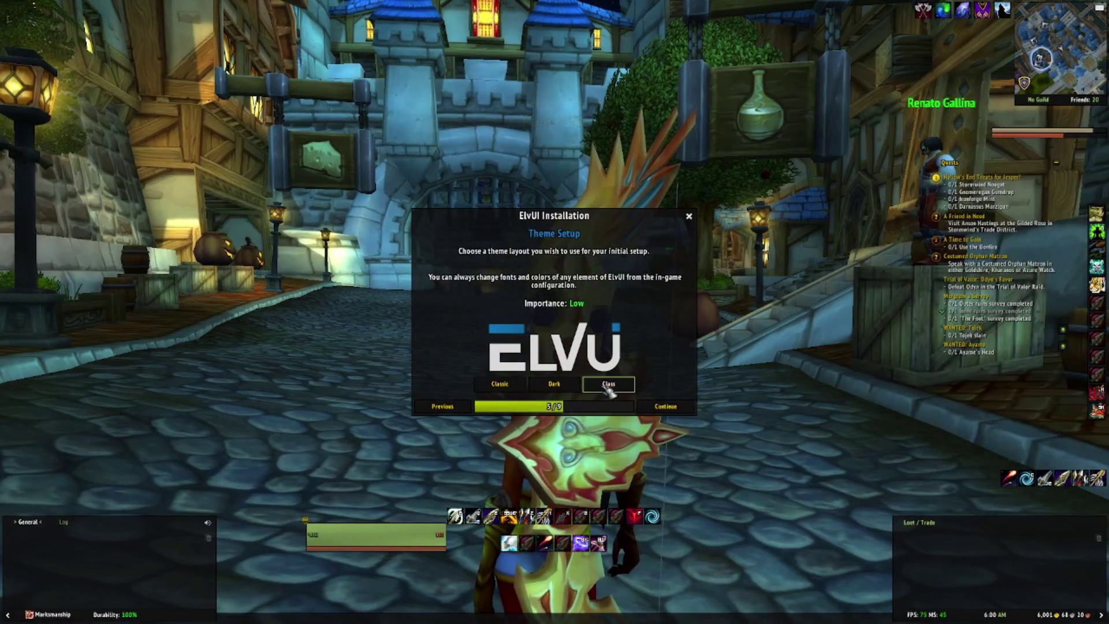
pyautogui.click(553, 385)
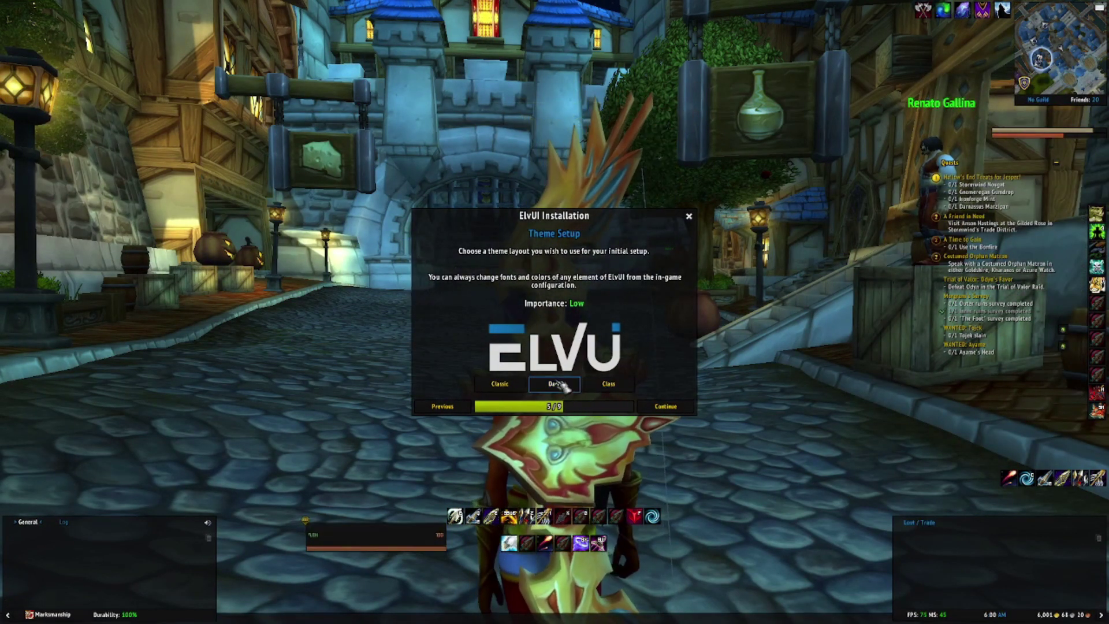
pyautogui.click(665, 405)
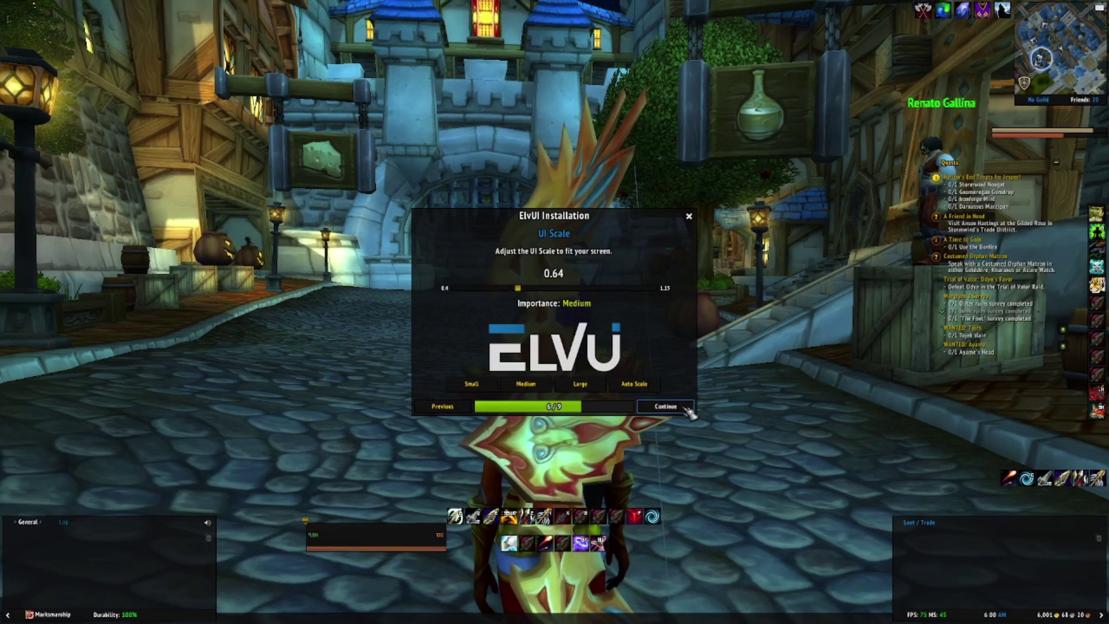
# Step: Set automatic UI scale, keep the layout, show auras as icons only, and finish to reload
pyautogui.click(655, 381)
pyautogui.click(698, 421)
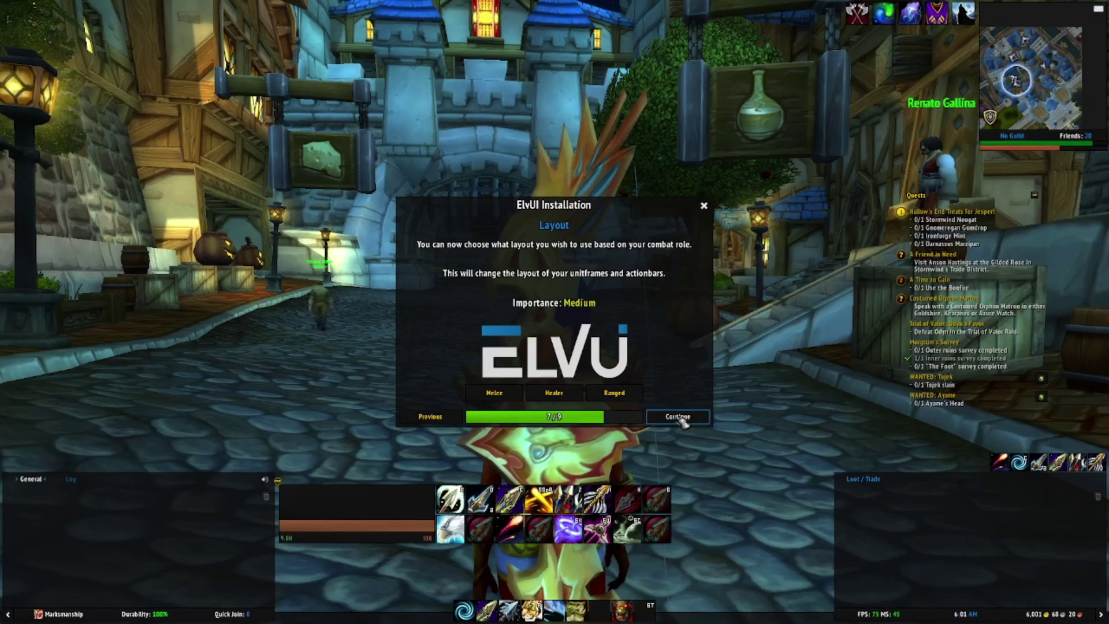
pyautogui.click(700, 421)
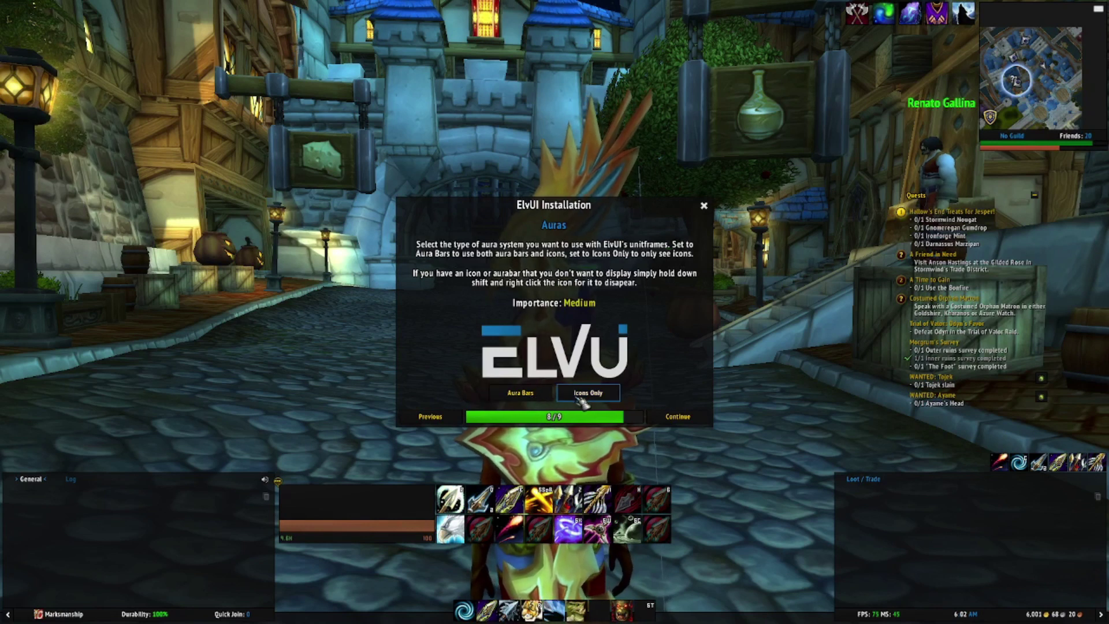
pyautogui.click(609, 398)
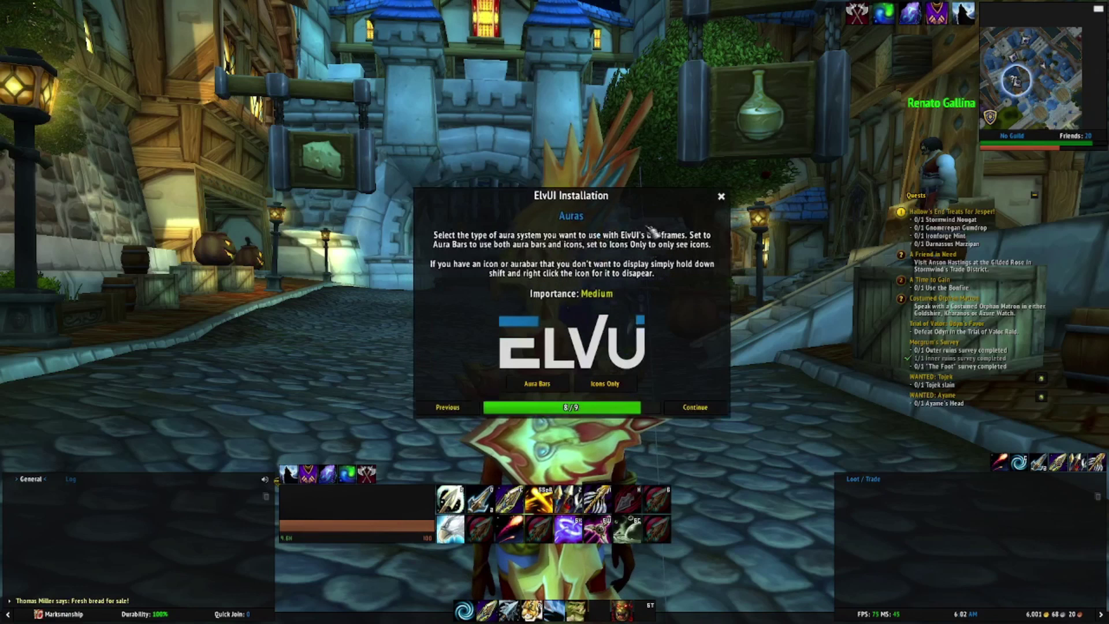
pyautogui.click(692, 389)
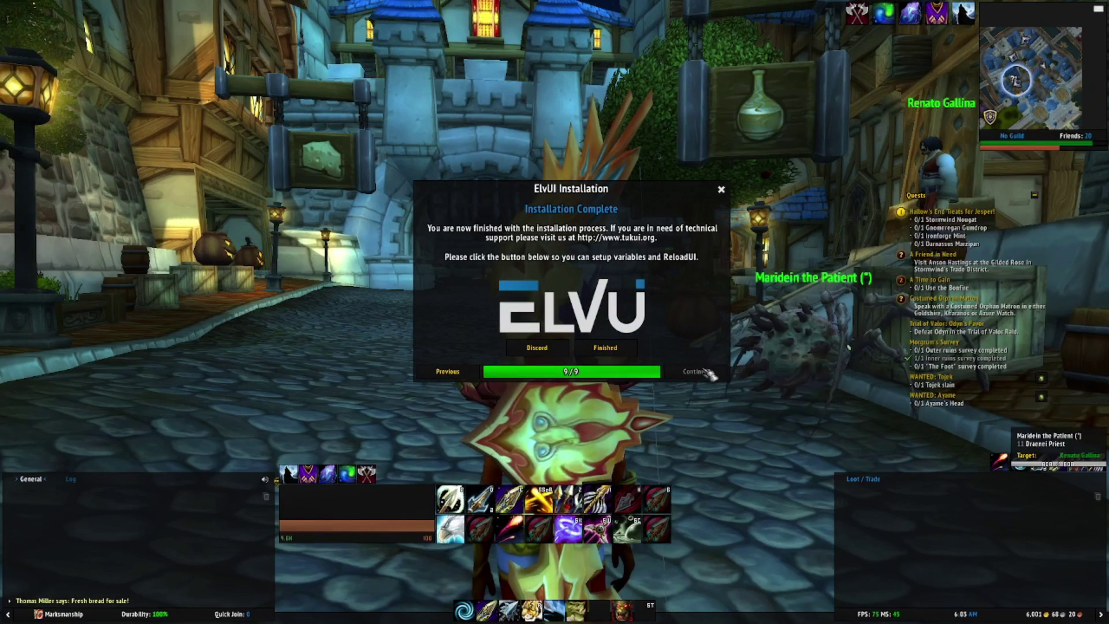
pyautogui.click(605, 347)
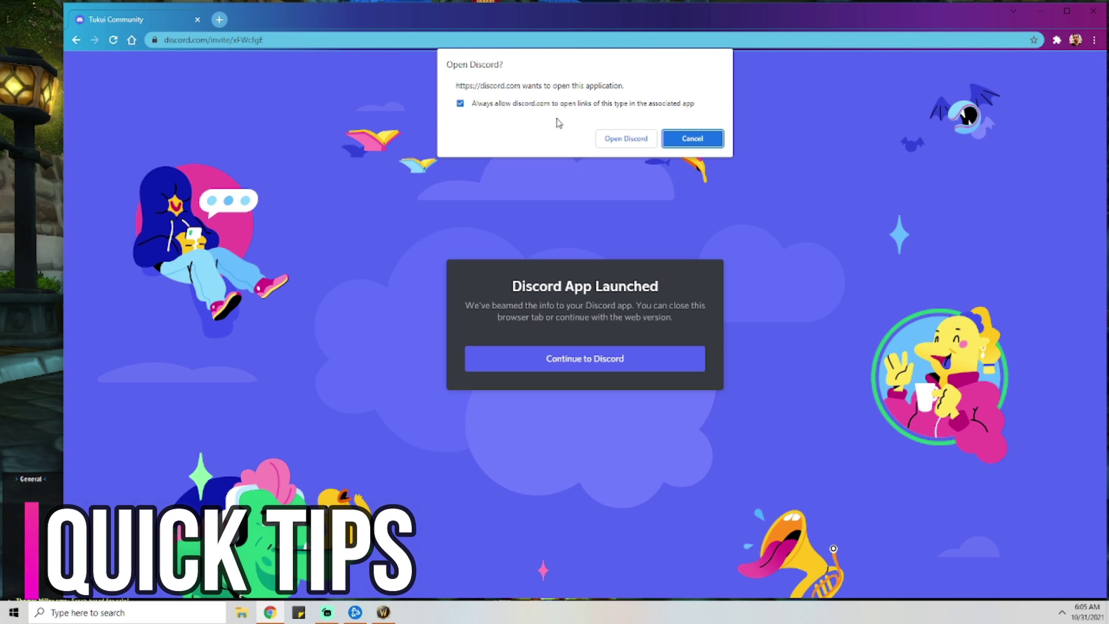
# Step: Join the Tukui Community Discord server by agreeing to its rules
pyautogui.click(652, 144)
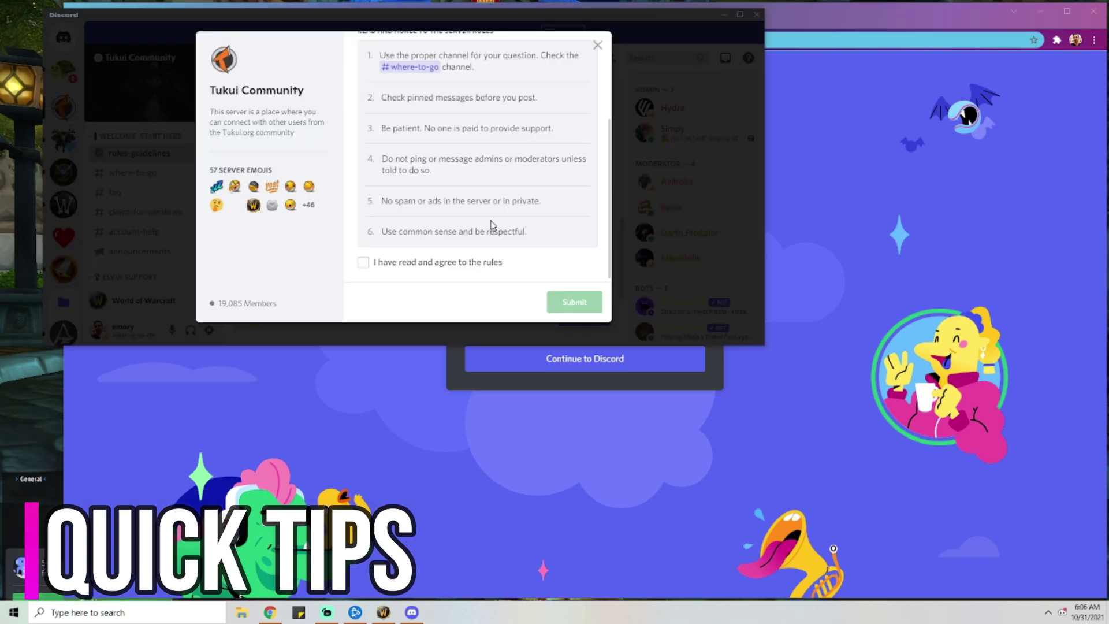
pyautogui.click(449, 263)
pyautogui.click(575, 302)
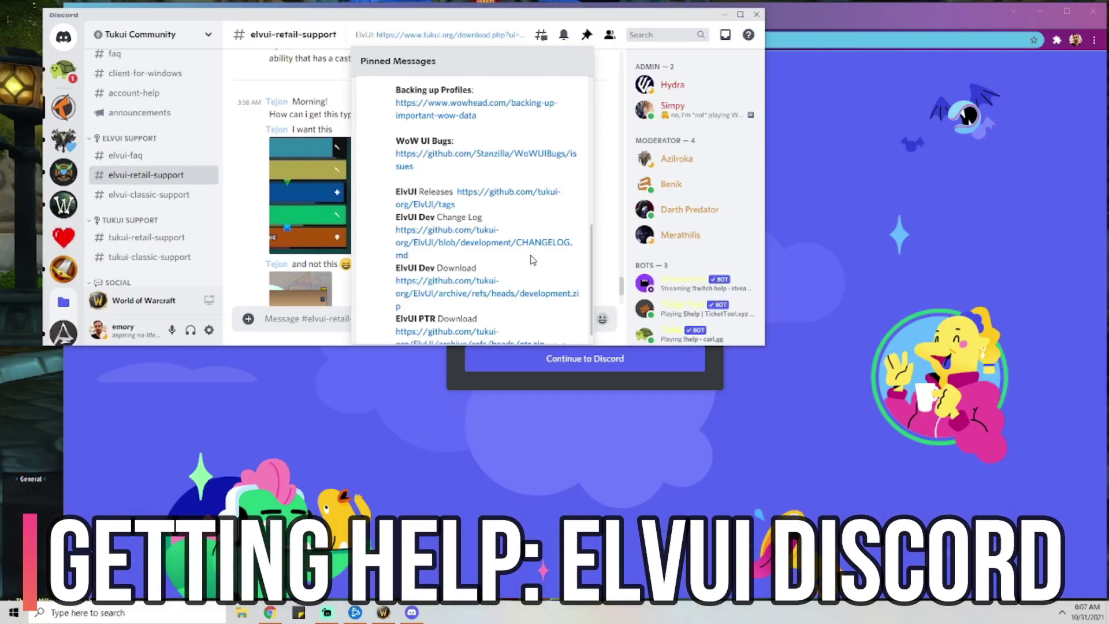
# Step: Open the ElvUI Guide link from the #elvui-retail-support pinned messages
pyautogui.scroll(1, 532, 261)
pyautogui.scroll(-2, 655, 440)
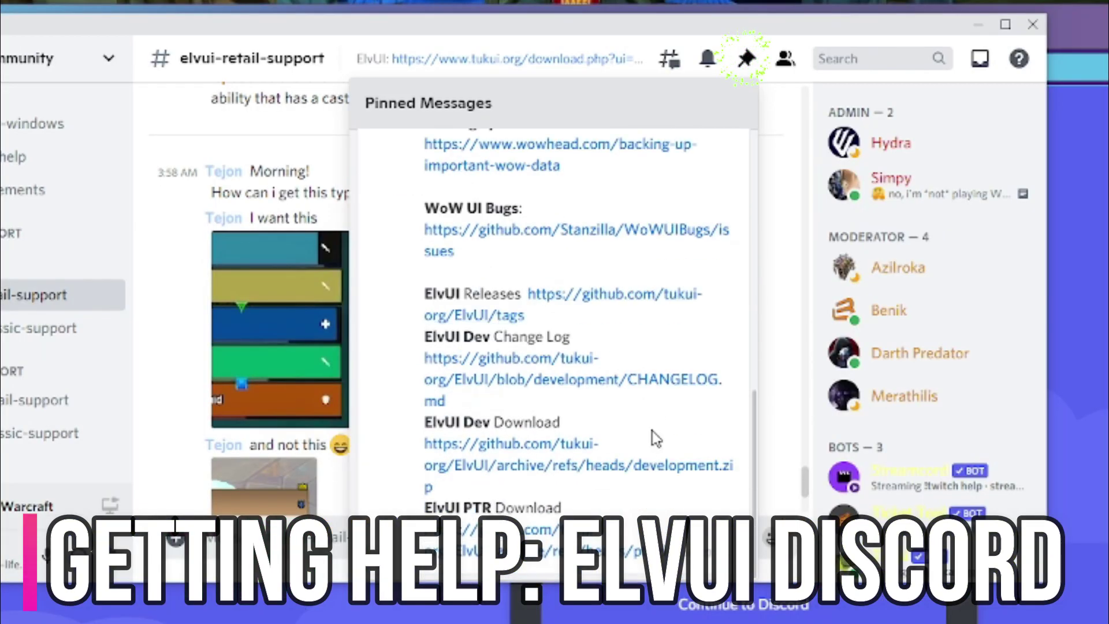
pyautogui.scroll(5, 656, 440)
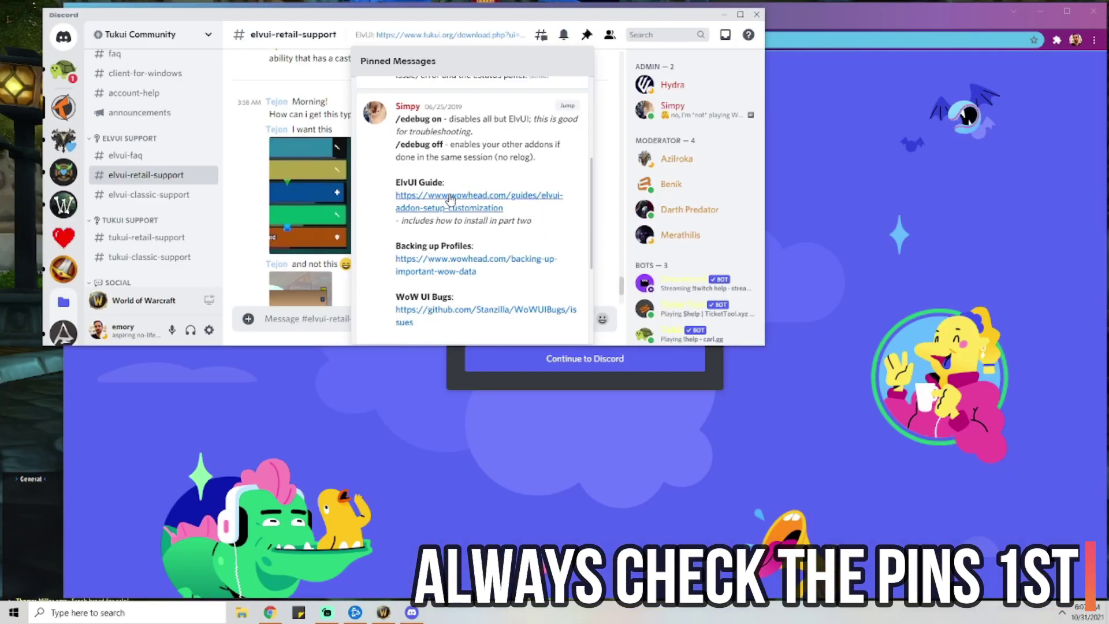
pyautogui.click(450, 199)
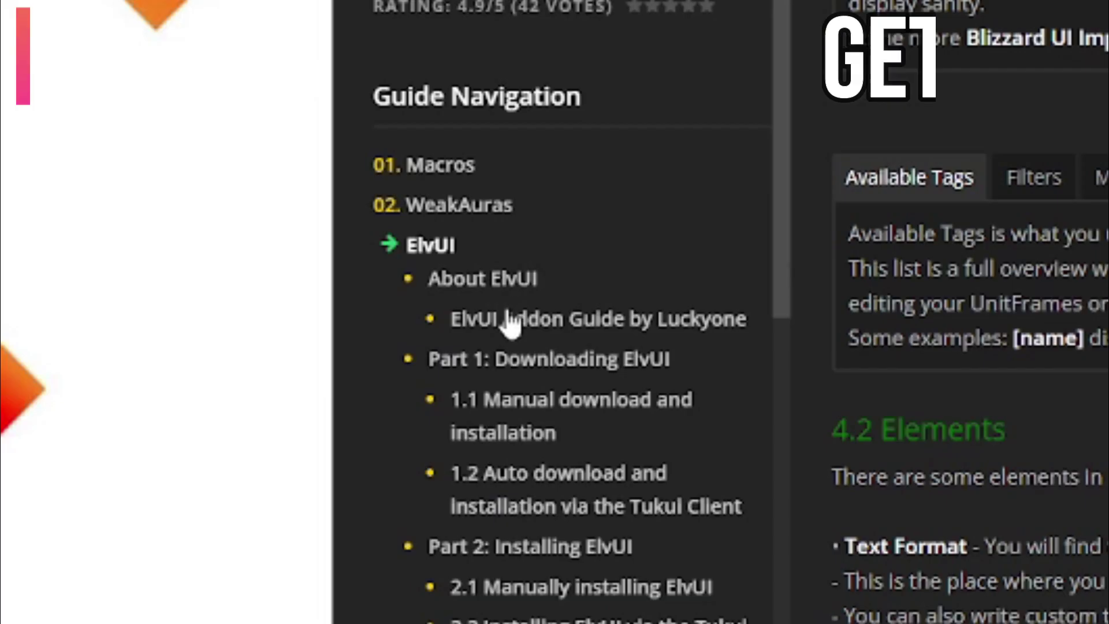
# Step: Scroll the ElvUI guide's navigation down to Part 5: Modules in-depth
pyautogui.scroll(-6, 306, 347)
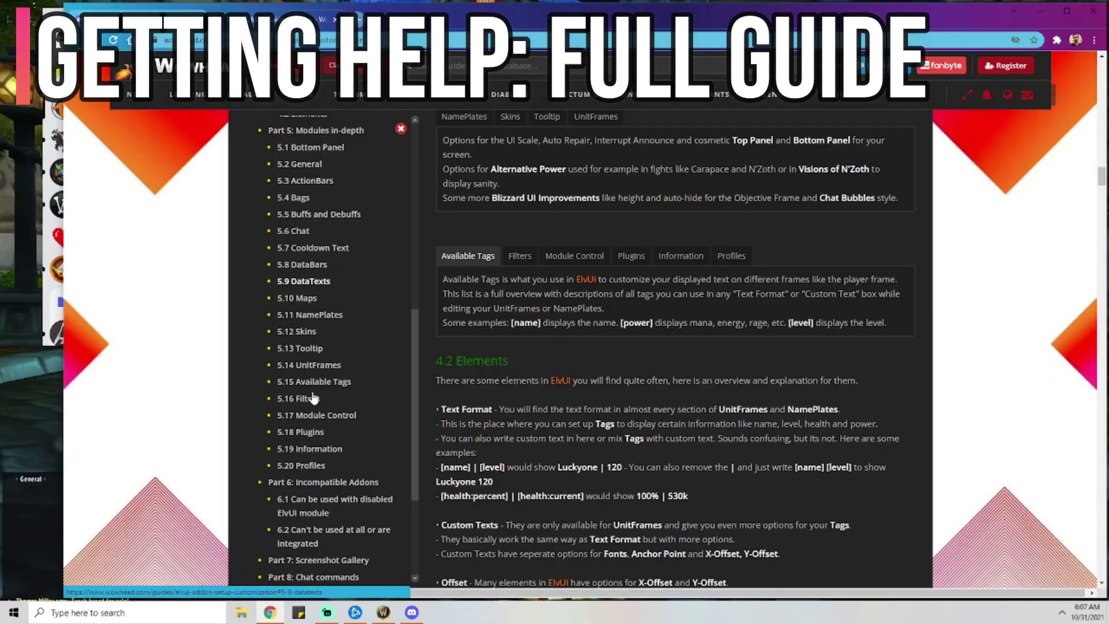
pyautogui.scroll(-2, 313, 396)
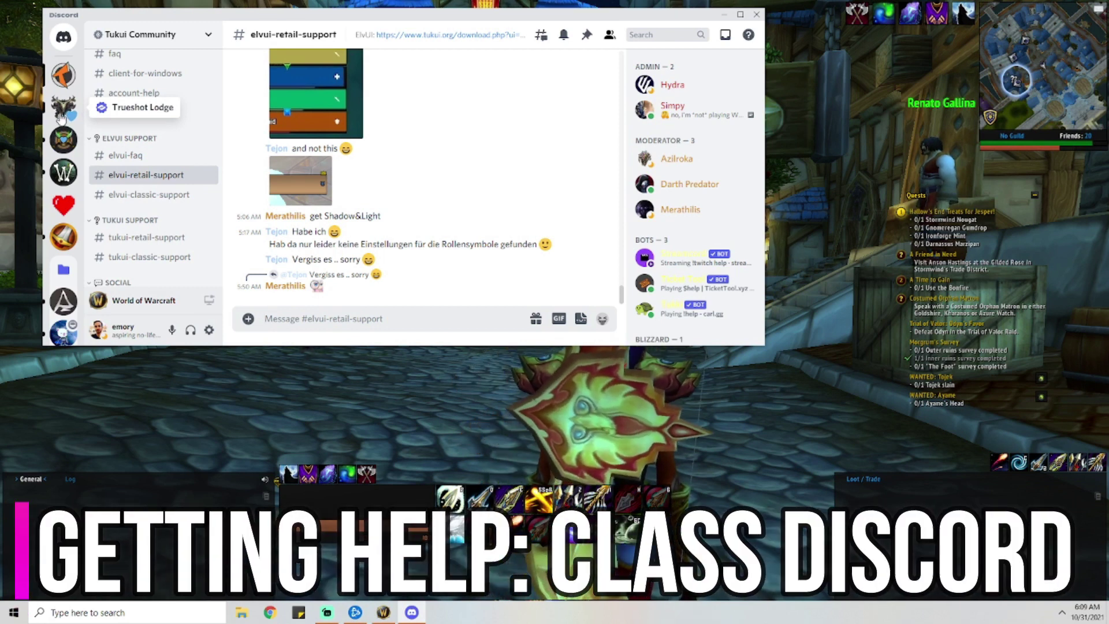
# Step: Check Trueshot Lodge's UI WeakAuras channel, then browse Google results for Marksmanship Hunter ElvUI tips
pyautogui.click(65, 110)
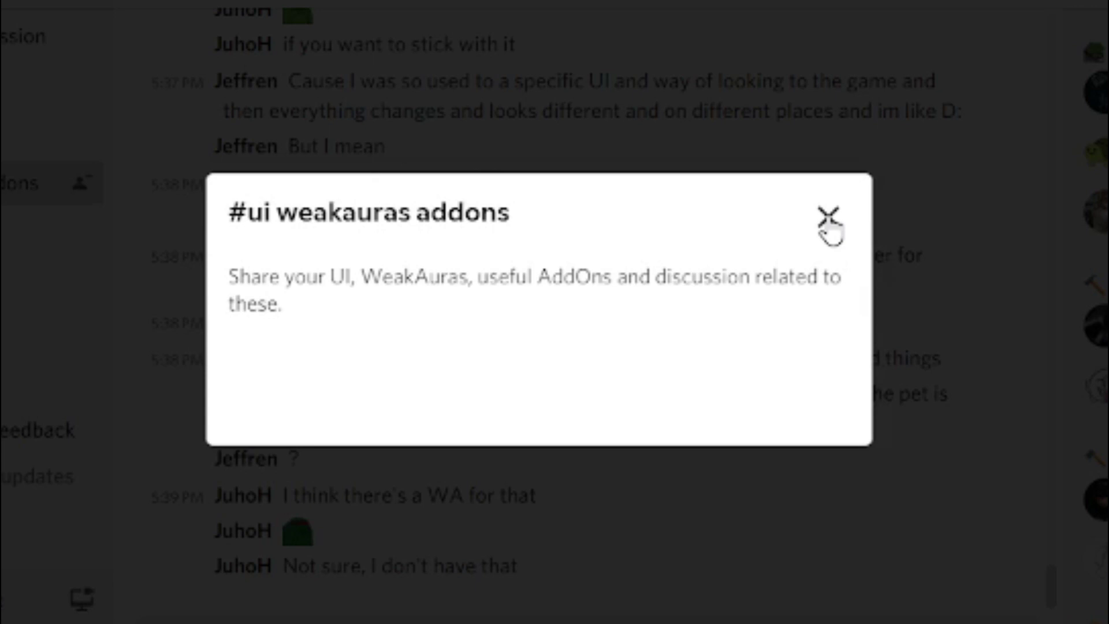
pyautogui.click(826, 224)
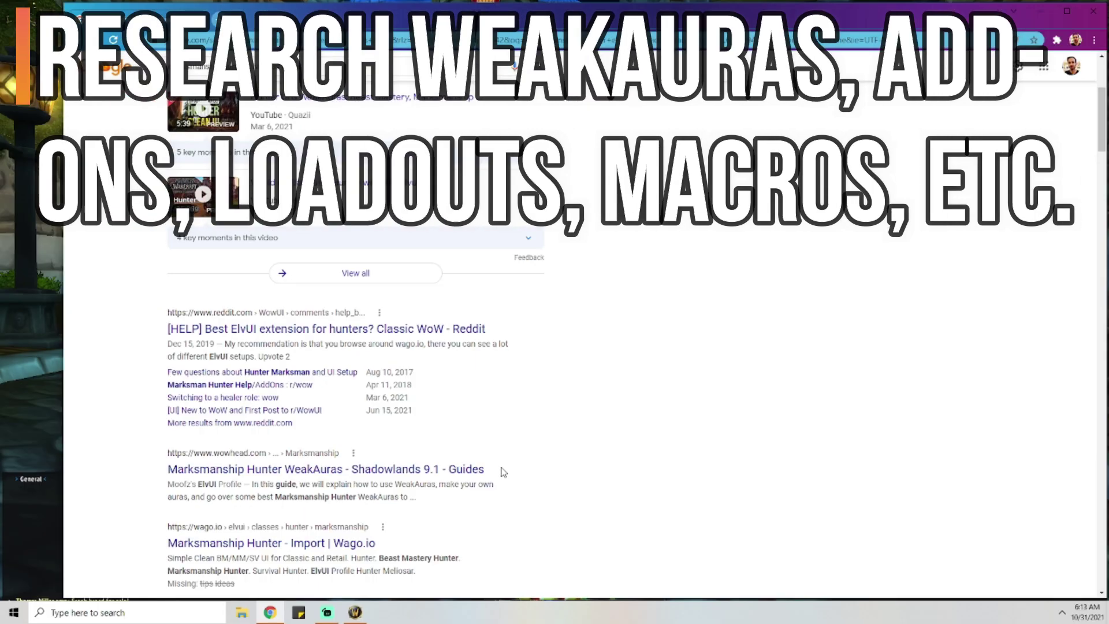
pyautogui.scroll(-5, 348, 346)
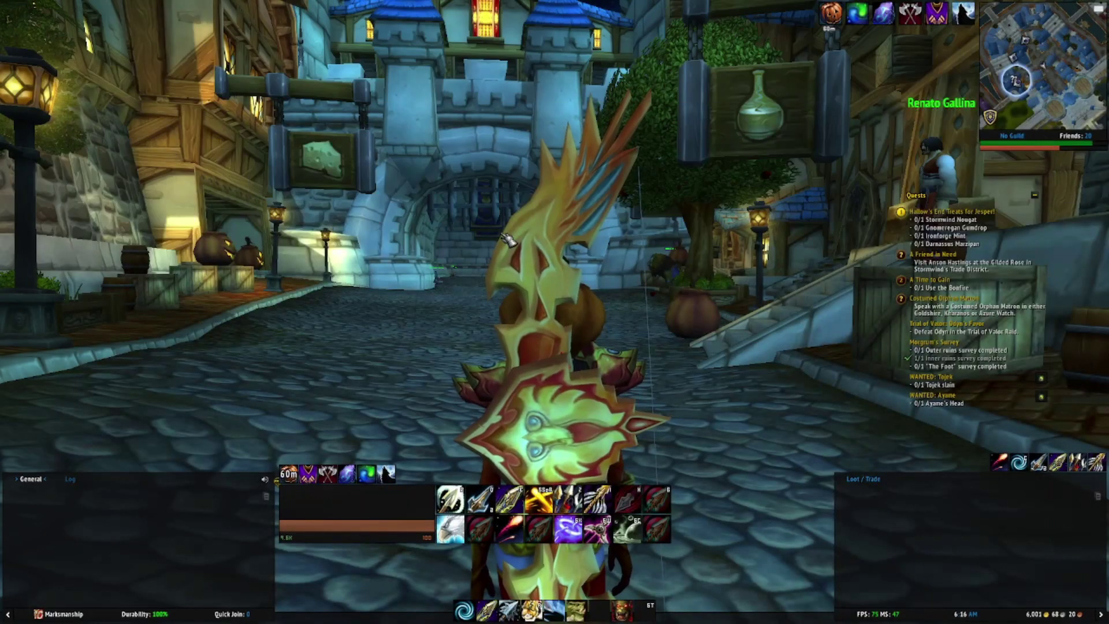
# Step: Open ElvUI config with /ec, browse NamePlates colours and Bags, then reach the Chat settings page
pyautogui.press('Return')
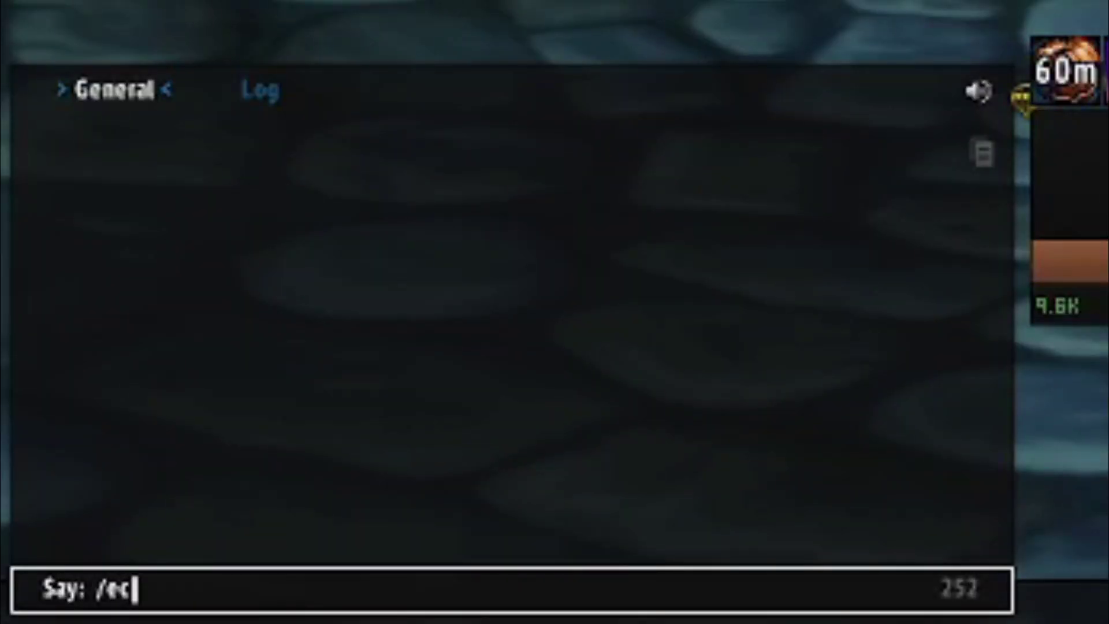
pyautogui.write('/ec')
pyautogui.press('Return')
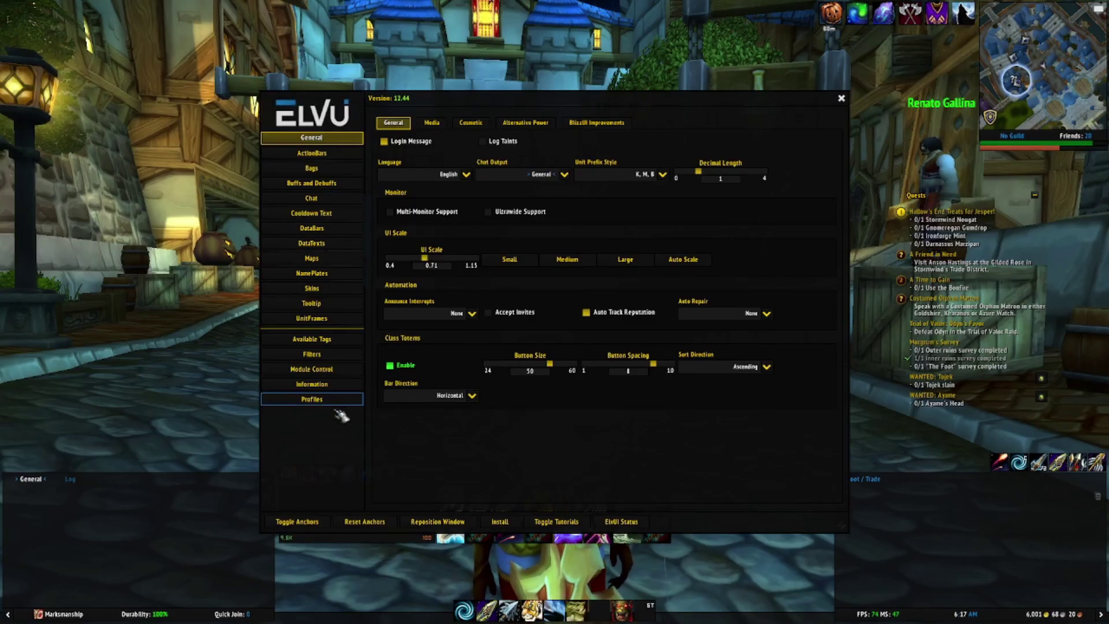
pyautogui.click(337, 273)
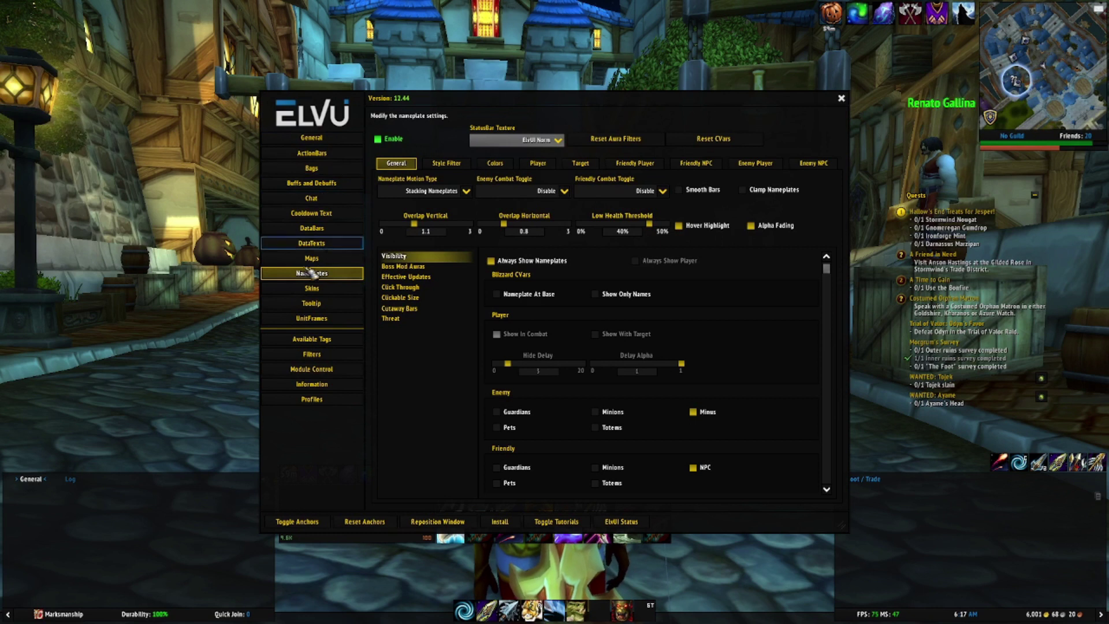
pyautogui.click(496, 164)
pyautogui.click(326, 170)
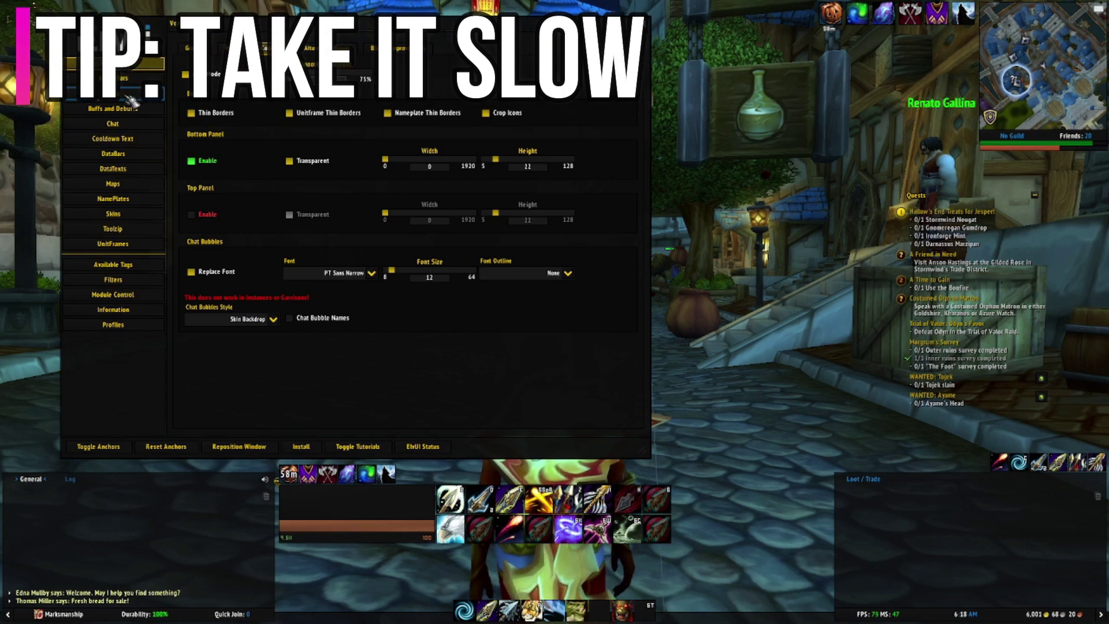
pyautogui.click(125, 126)
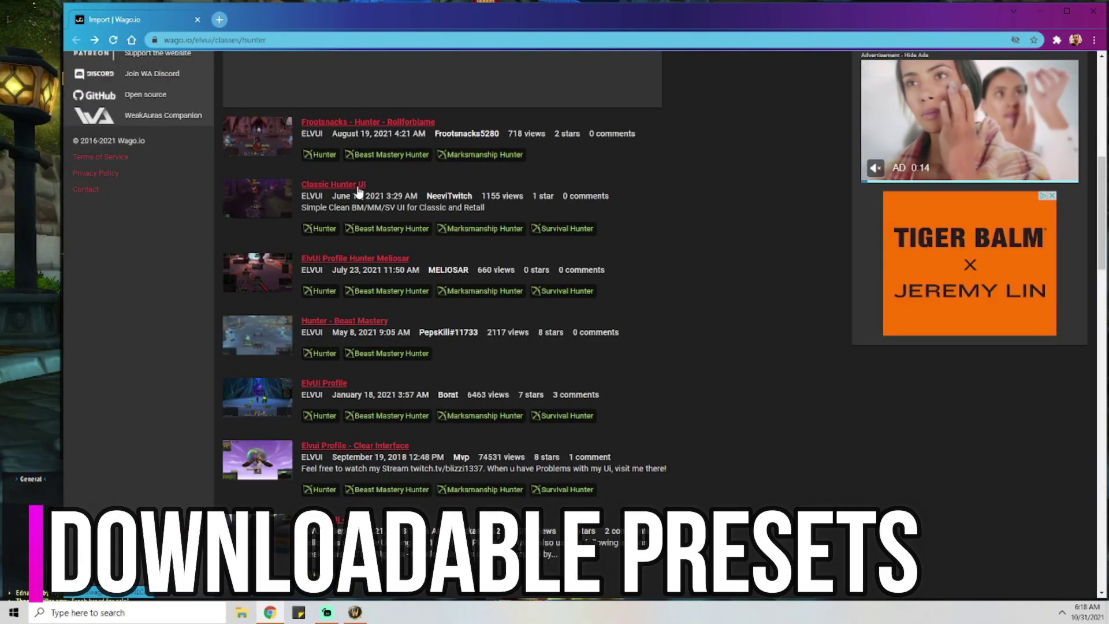
# Step: Open the hunter preset 'Elvui Profile - Clear Interface' on Wago.io and copy its ElvUI import string
pyautogui.click(331, 186)
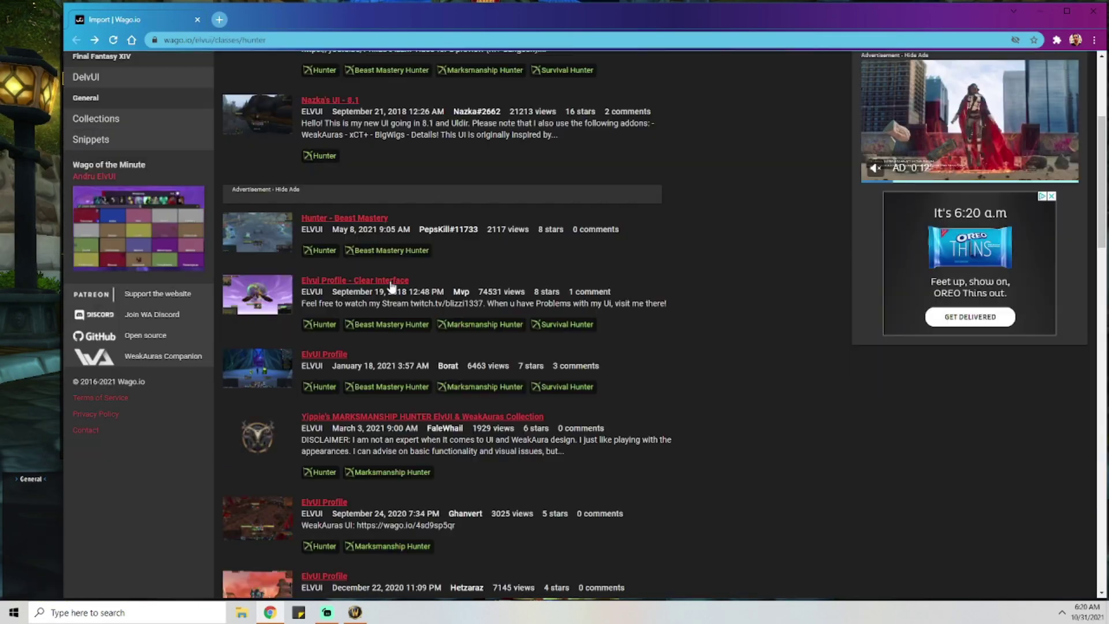
pyautogui.click(389, 287)
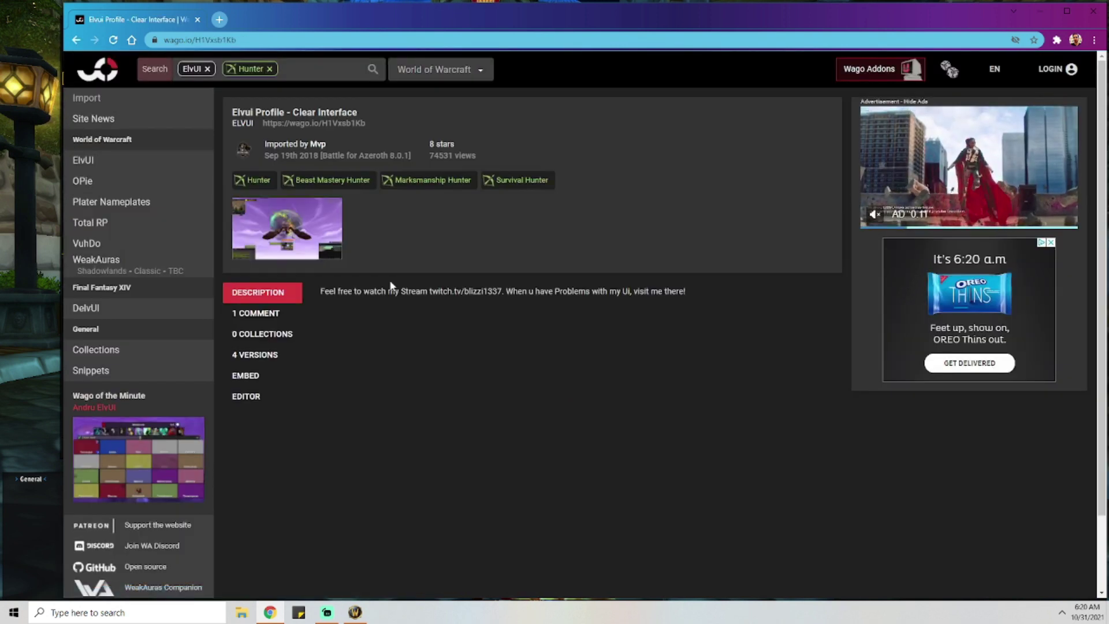
pyautogui.click(745, 118)
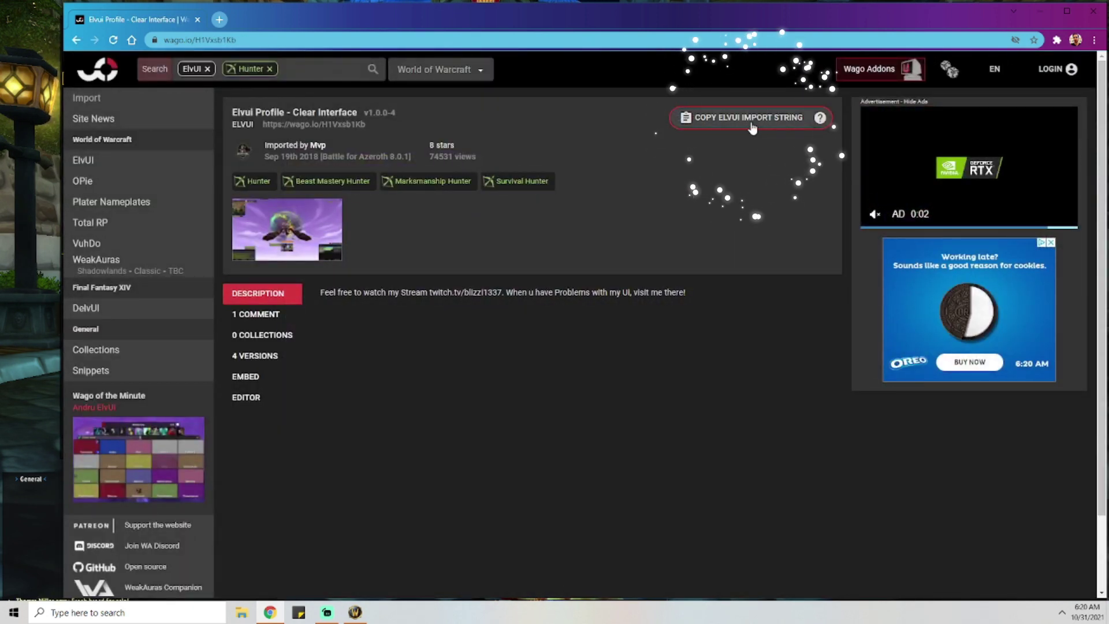
# Step: Paste the copied Wago string into ElvUI's Import Profile dialog and import it as the profile
pyautogui.hotkey('alt', 'Tab')
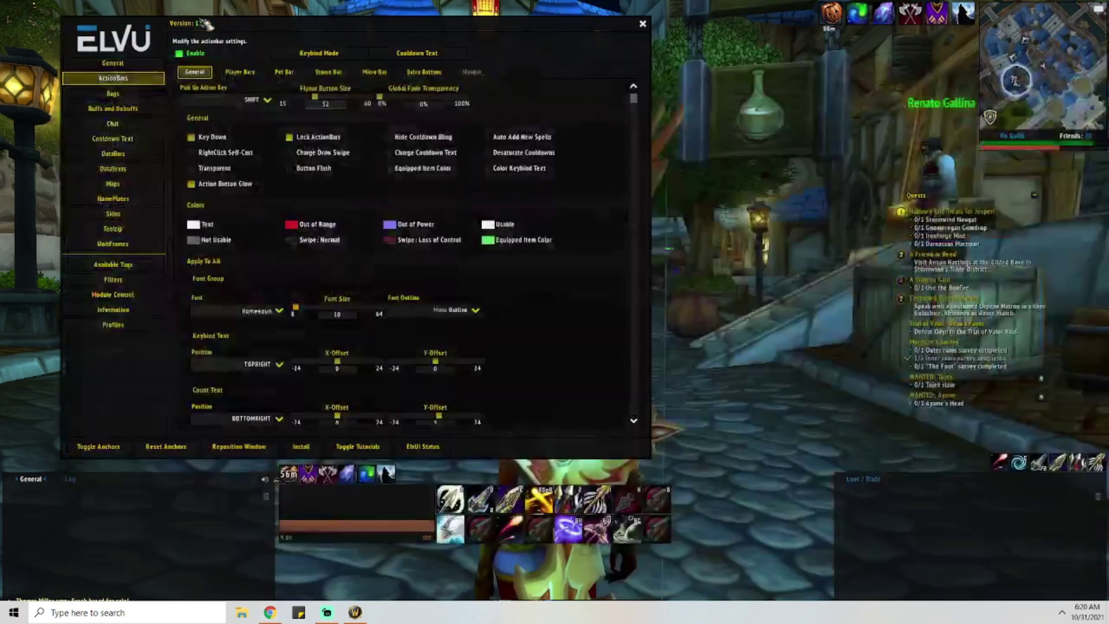
pyautogui.click(114, 326)
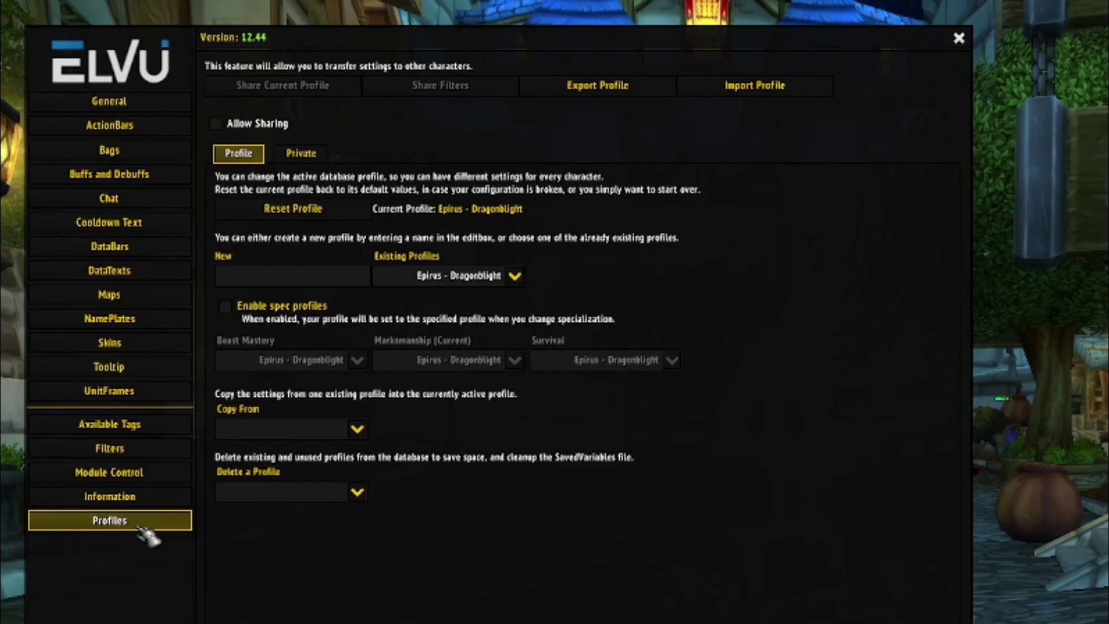
pyautogui.click(772, 91)
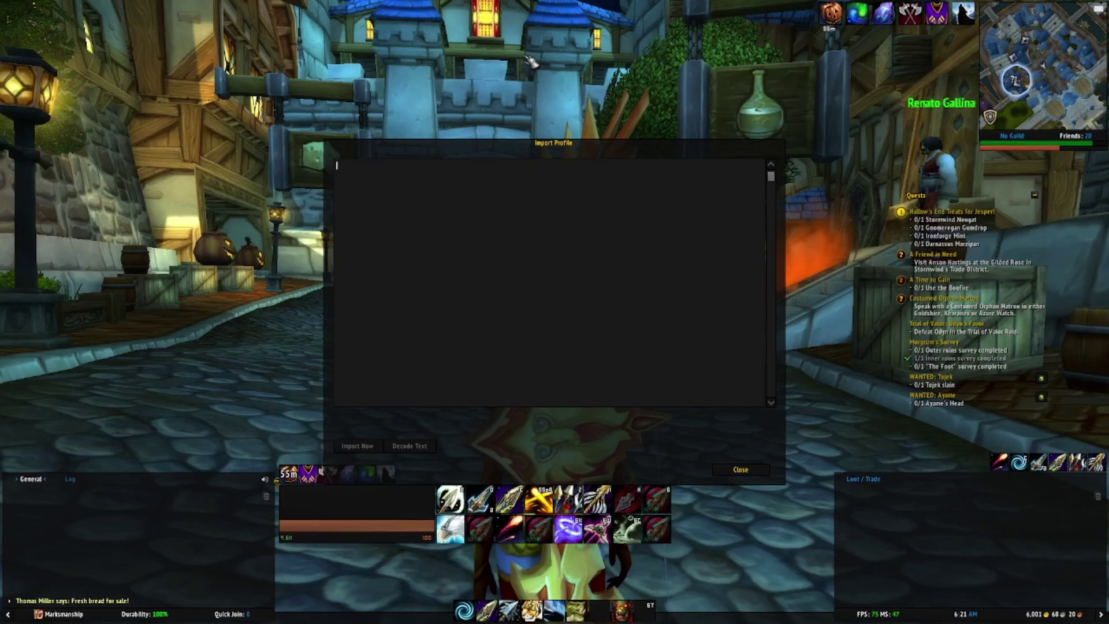
pyautogui.hotkey('ctrl', 'v')
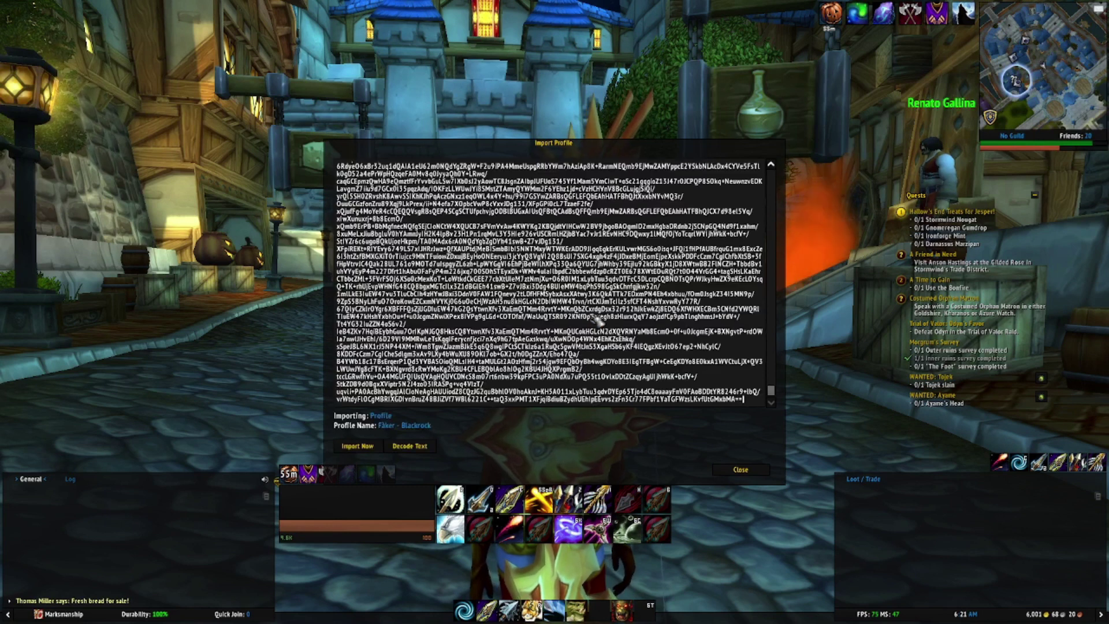
pyautogui.click(361, 447)
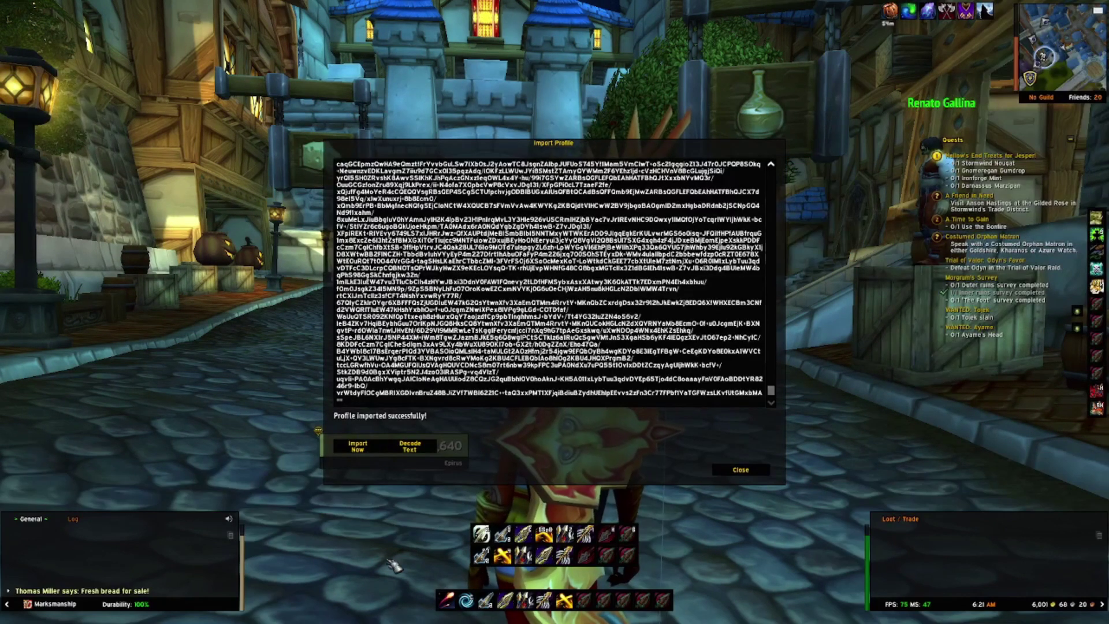
pyautogui.click(740, 470)
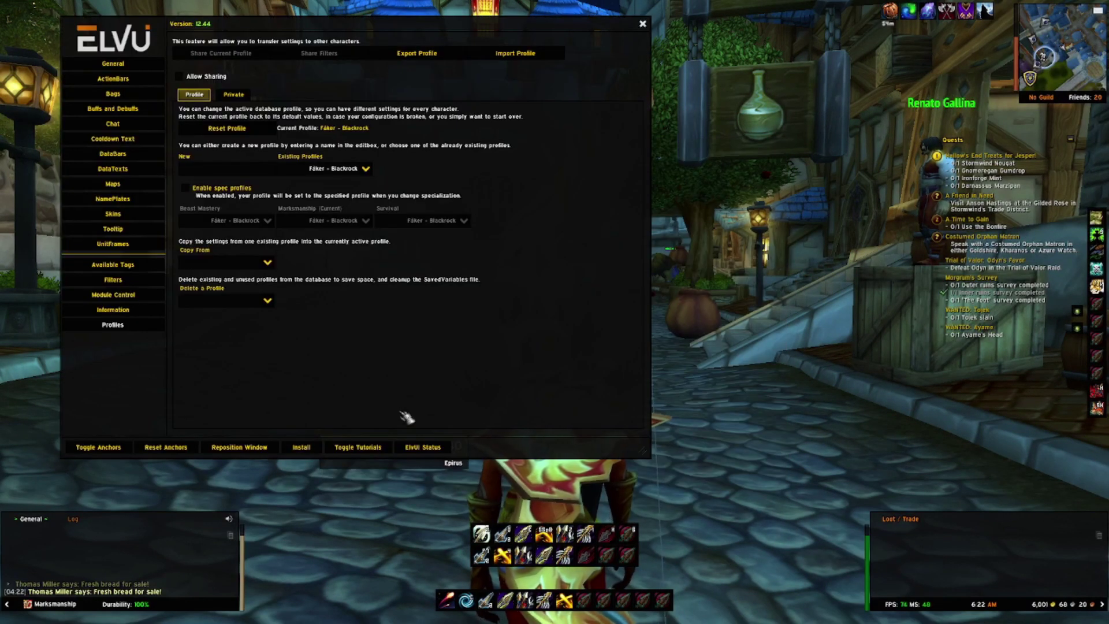
pyautogui.click(132, 66)
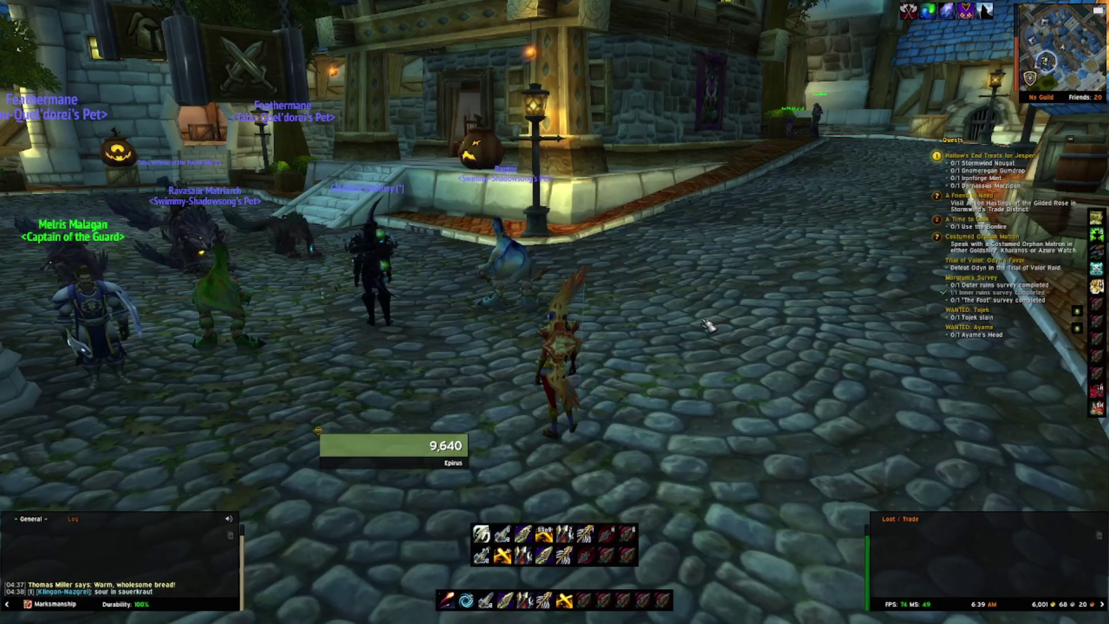
# Step: Bind SHIFT-P to Toggle Group Finder in the Interface Panel key bindings
pyautogui.press('Escape')
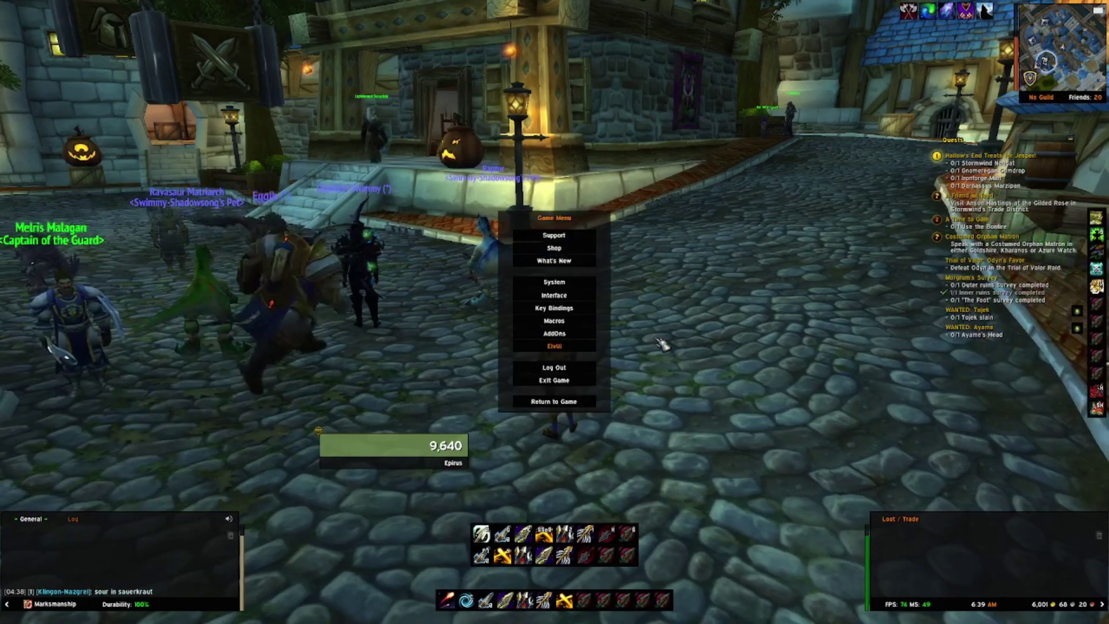
pyautogui.click(555, 308)
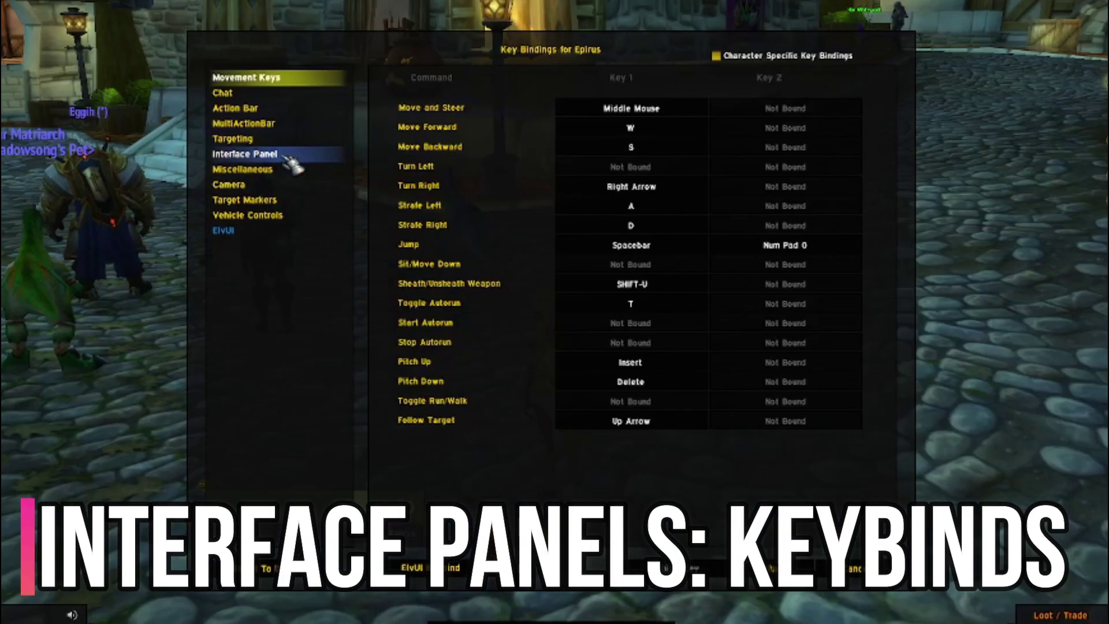
pyautogui.click(286, 157)
pyautogui.scroll(-10, 635, 306)
pyautogui.click(645, 280)
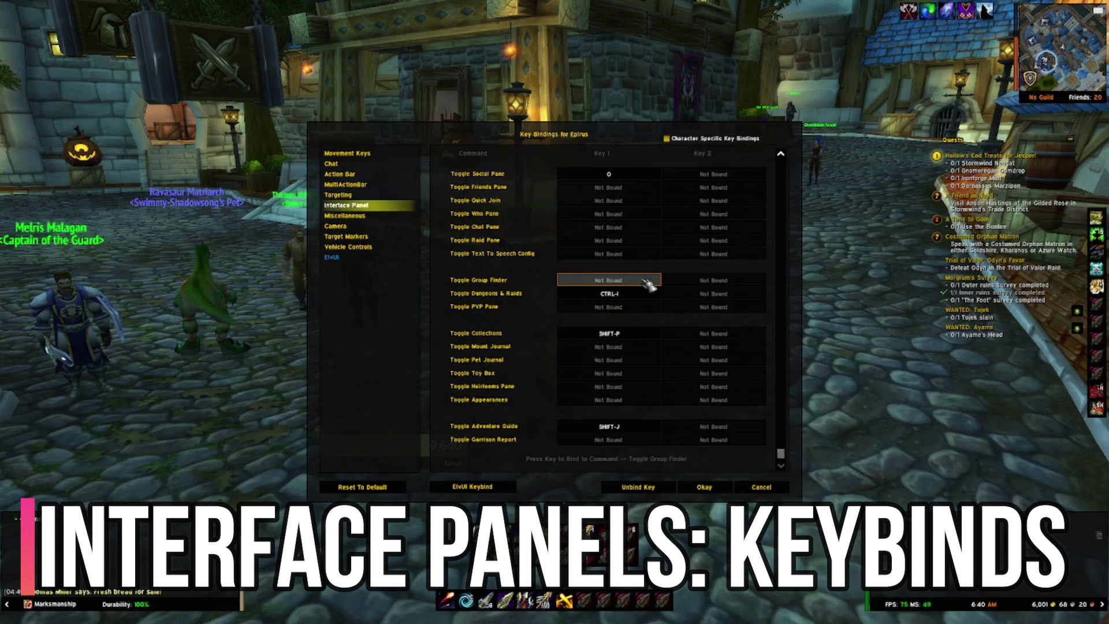
pyautogui.hotkey('shift', 'p')
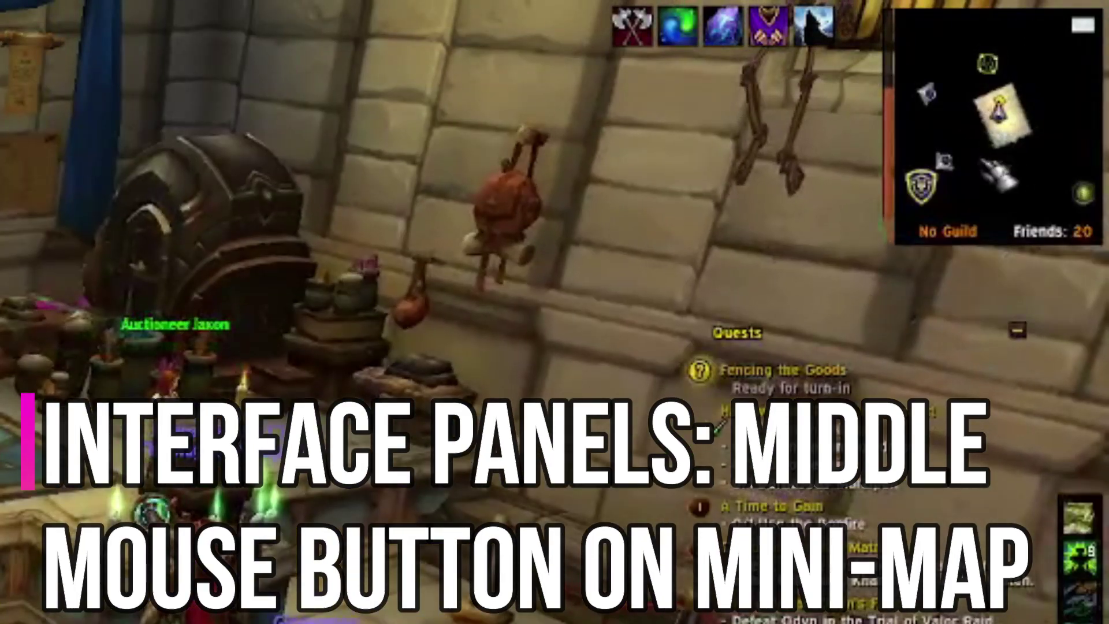
# Step: Toggle the Enable option of ElvUI's ActionBars Micro Bar, leaving it off
pyautogui.middleClick(993, 144)
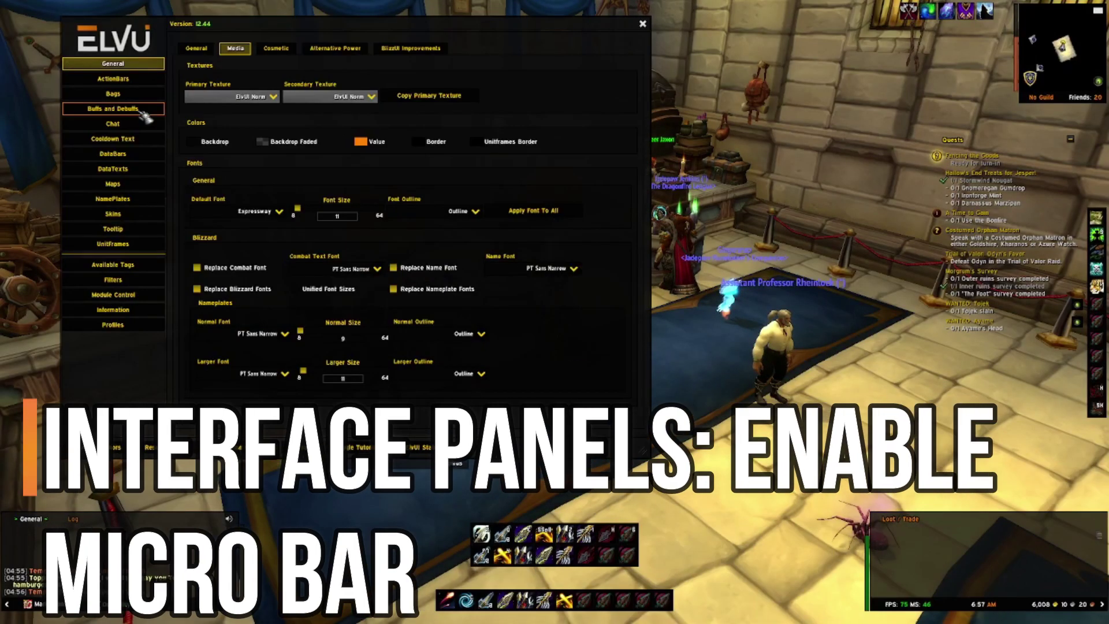
pyautogui.click(114, 79)
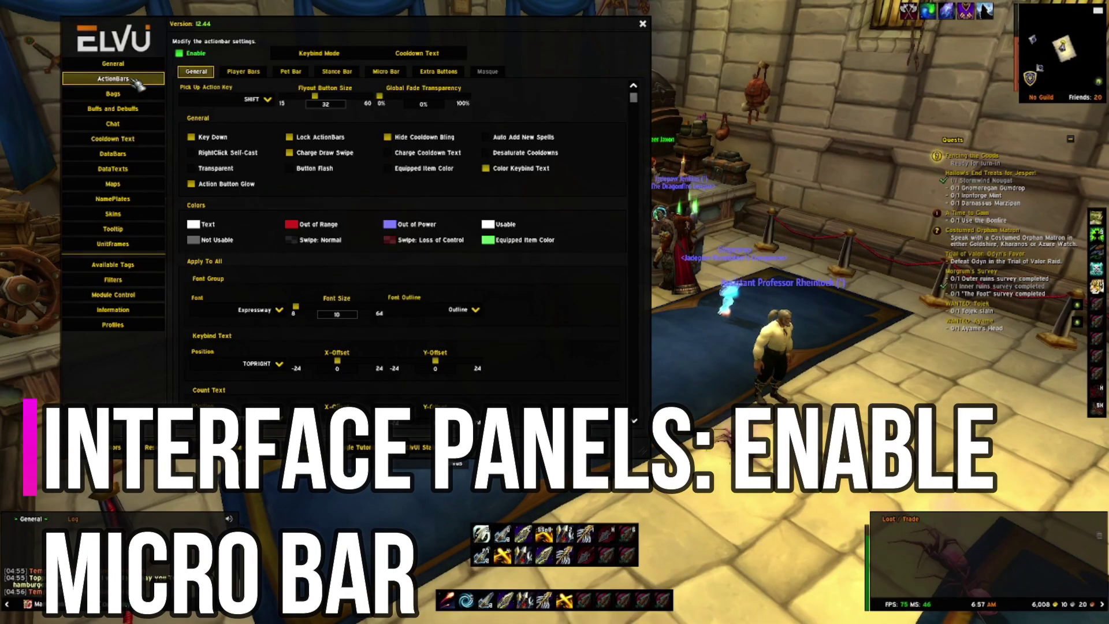
pyautogui.click(386, 72)
pyautogui.click(185, 90)
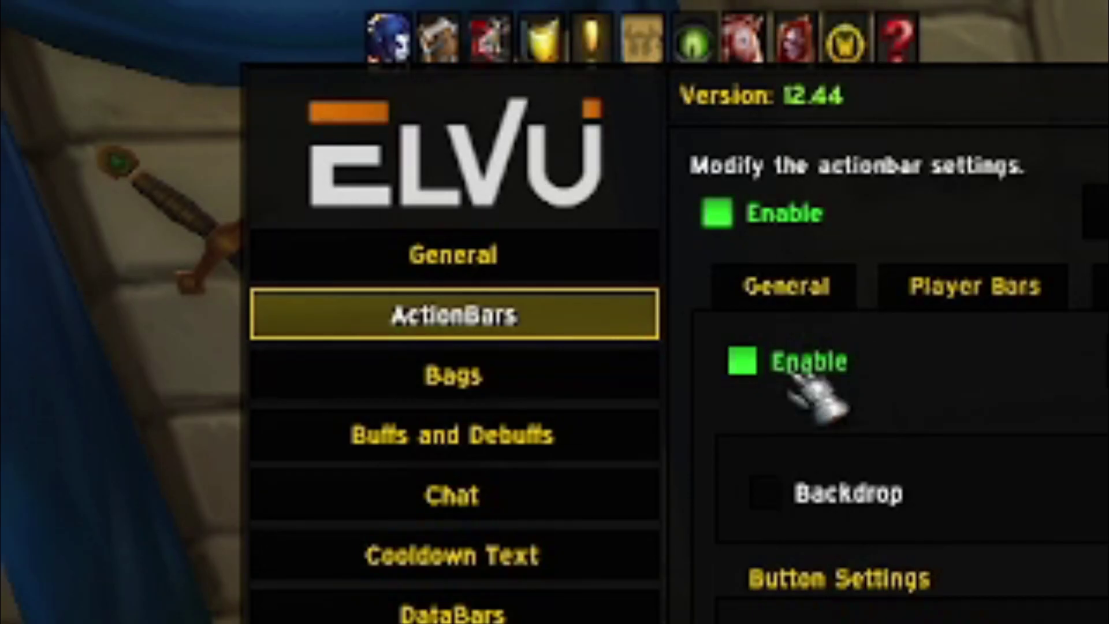
pyautogui.click(422, 206)
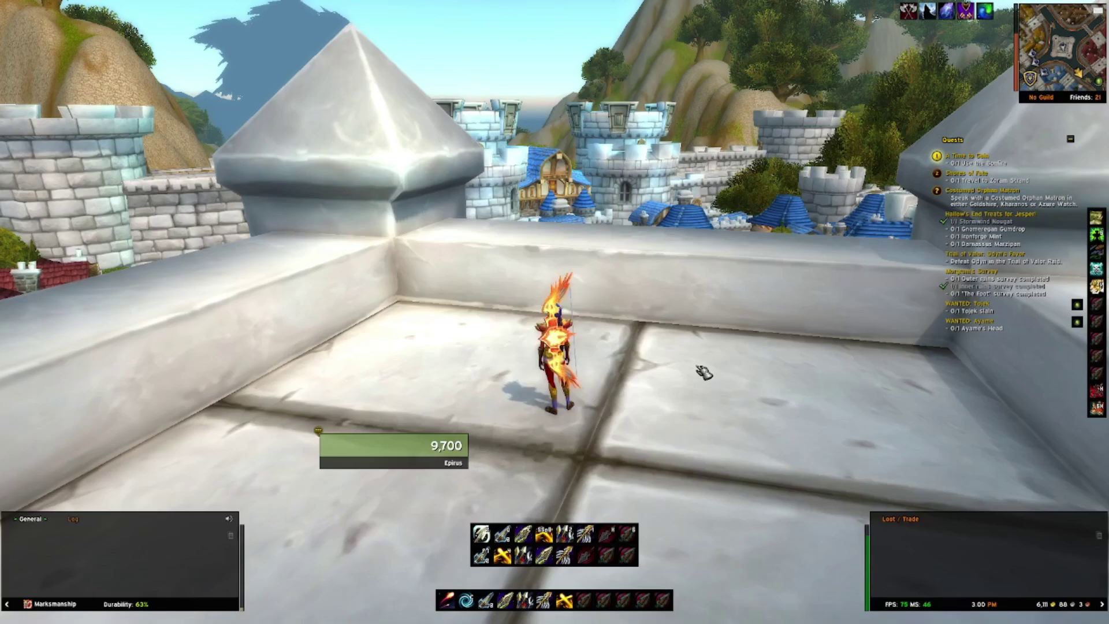
pyautogui.press('Escape')
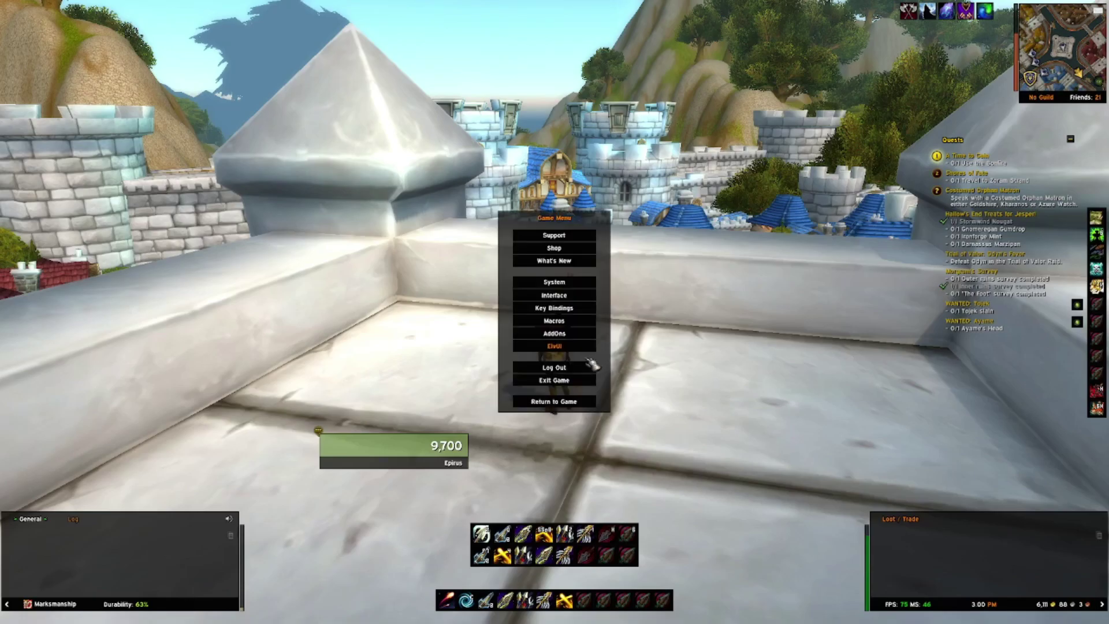
# Step: Unlock ElvUI's movers with Toggle Anchors and drag the Player Frame up and to the right
pyautogui.click(570, 347)
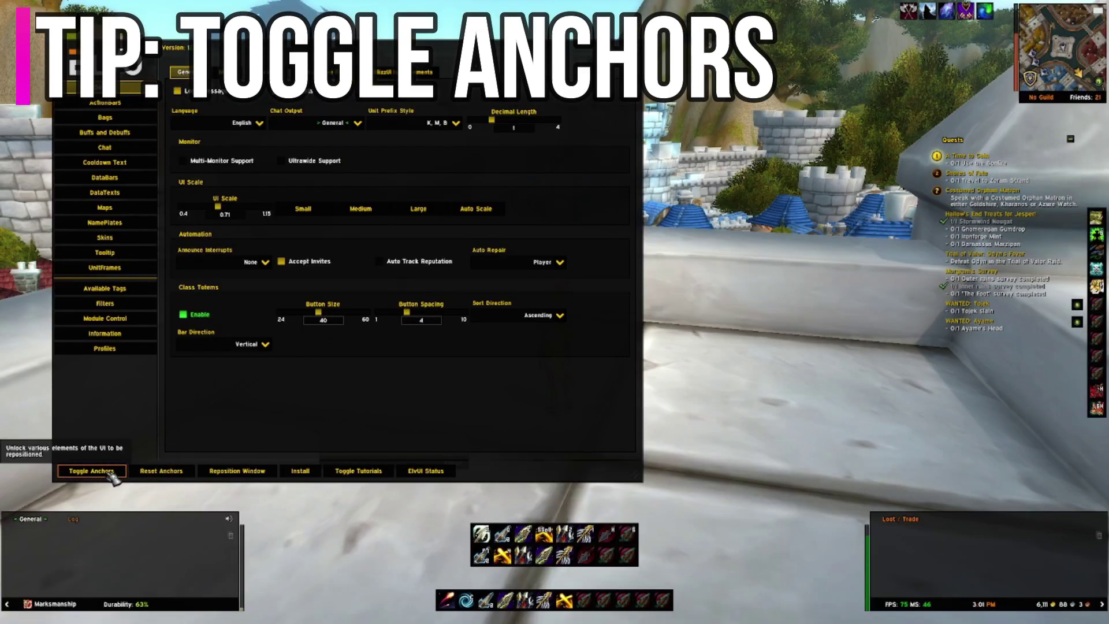
pyautogui.click(92, 472)
pyautogui.moveTo(547, 337); pyautogui.dragTo(639, 223)
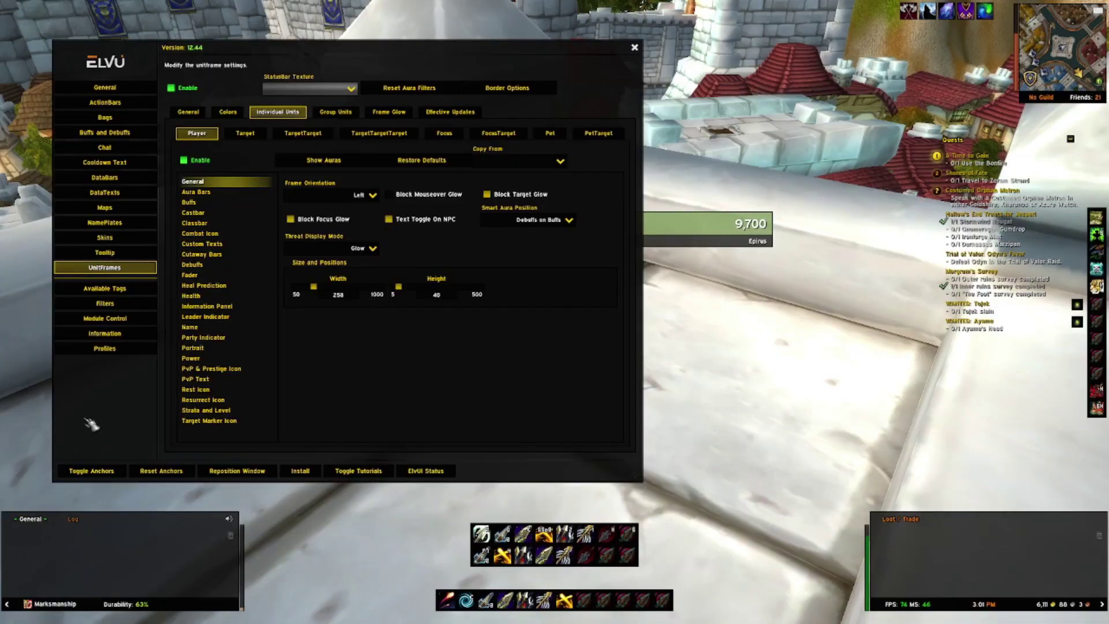